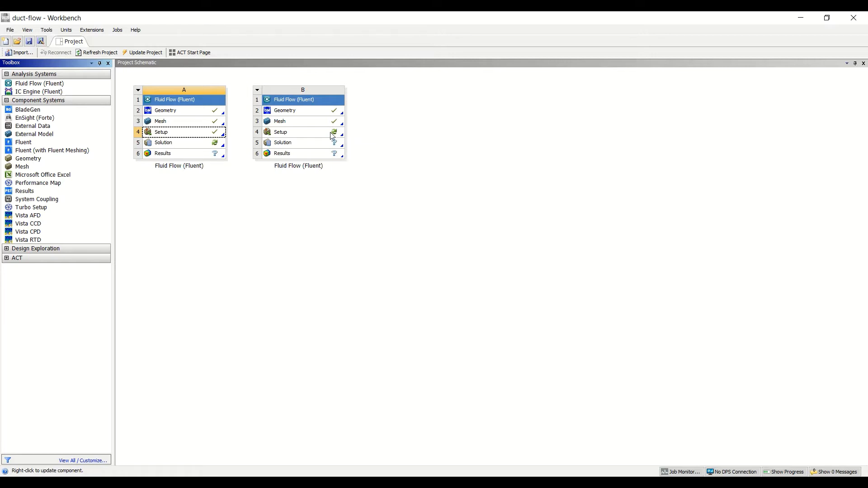
- Open the Setup of Fluid Flow system B and start Fluent with Double Precision enabled
double_click(301, 136)
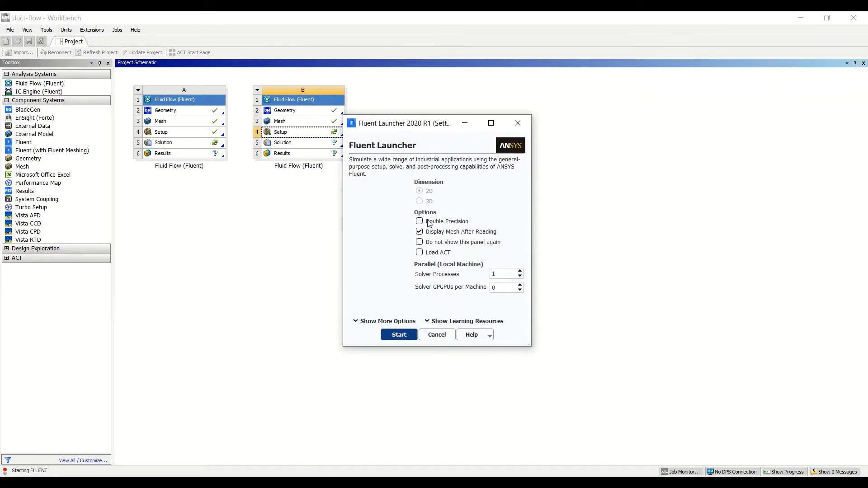
left_click(430, 222)
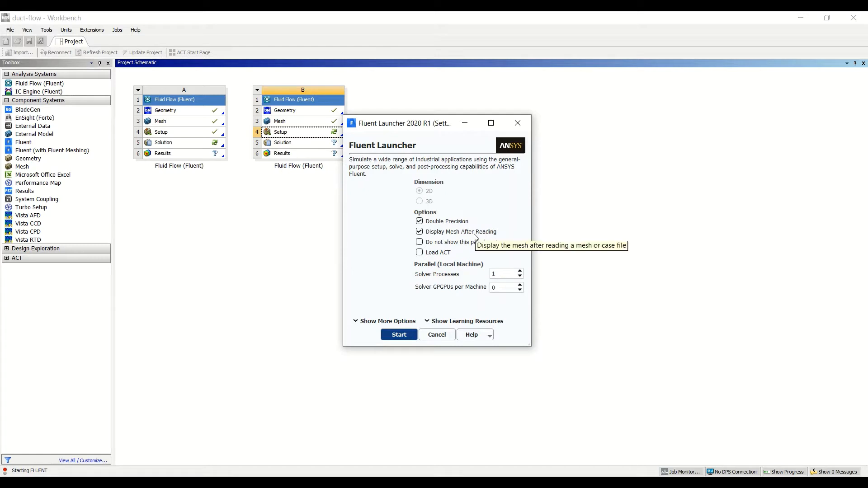
left_click(401, 341)
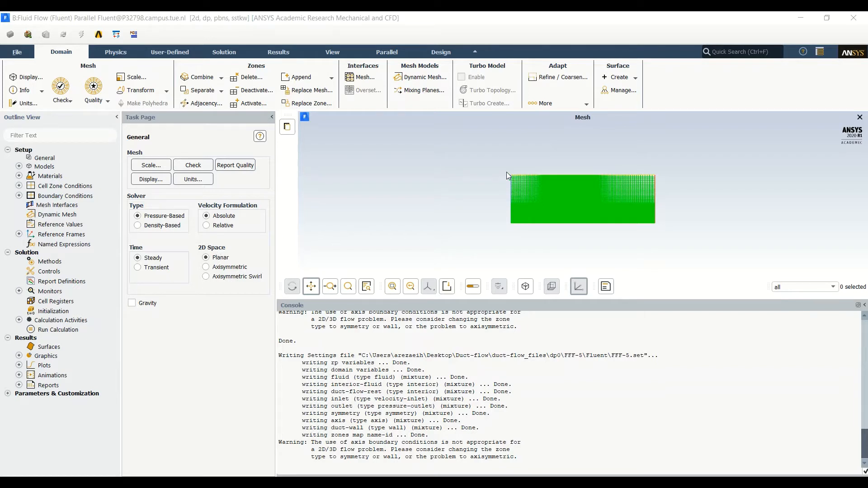
- Examine the mesh around the duct wall, including the refined layers at its leading edge and the surrounding domain
middle_click_drag(520, 174, 664, 229)
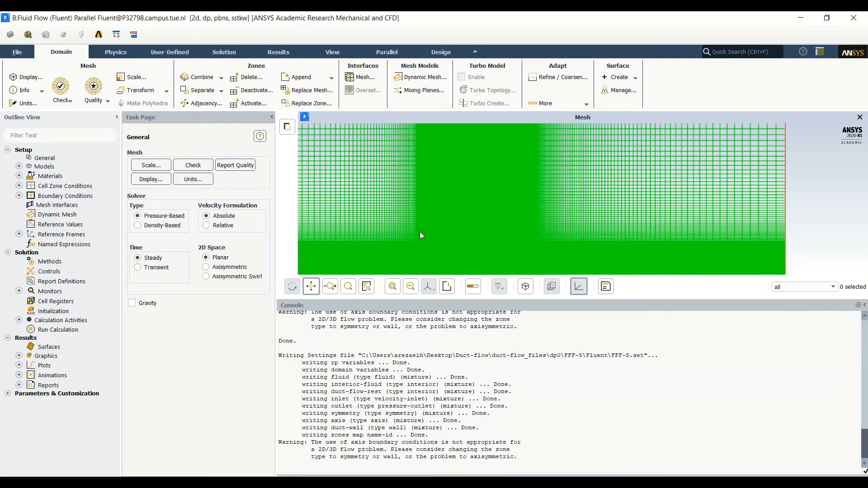
middle_click_drag(420, 231, 504, 270)
scroll(563, 252, "up", 3)
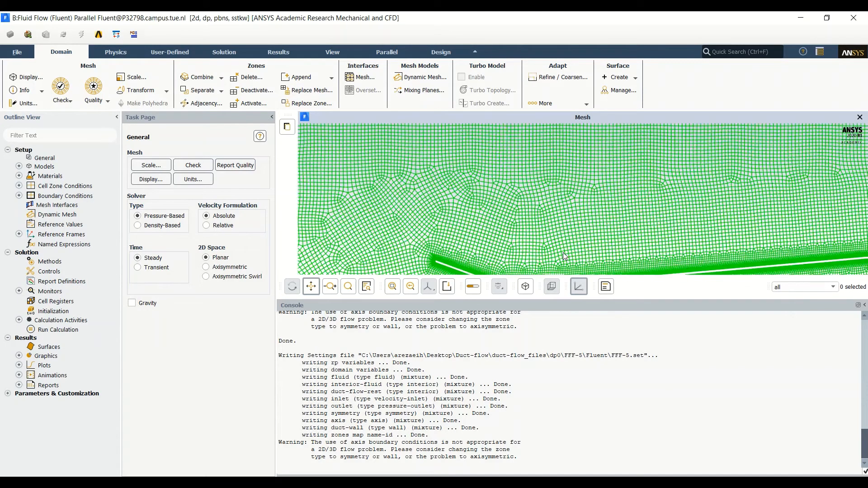
scroll(563, 252, "down", 6)
scroll(563, 264, "up", 2)
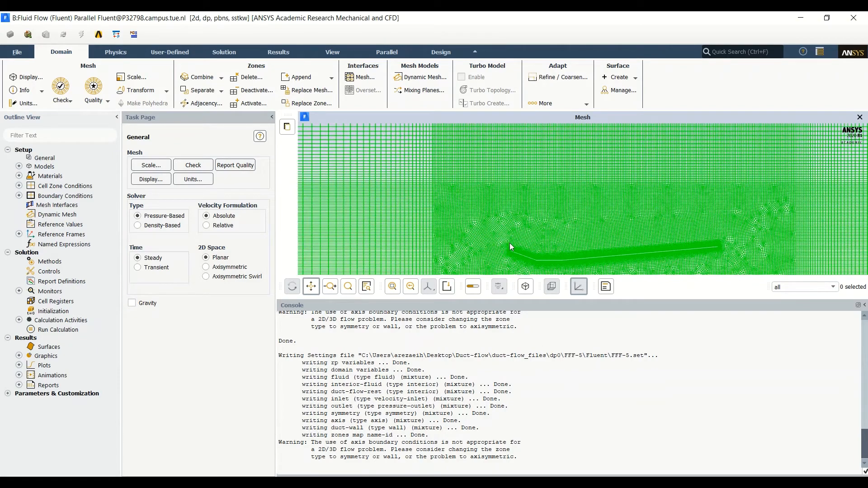
middle_click_drag(509, 242, 529, 254)
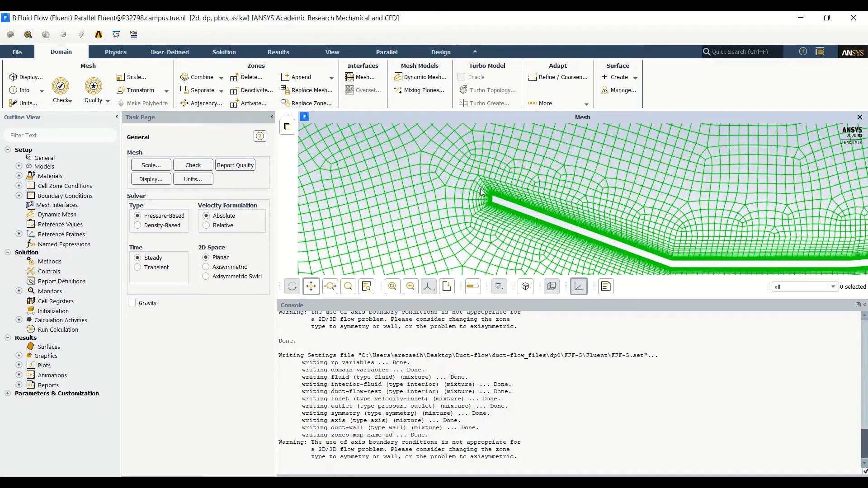
middle_click_drag(478, 181, 539, 233)
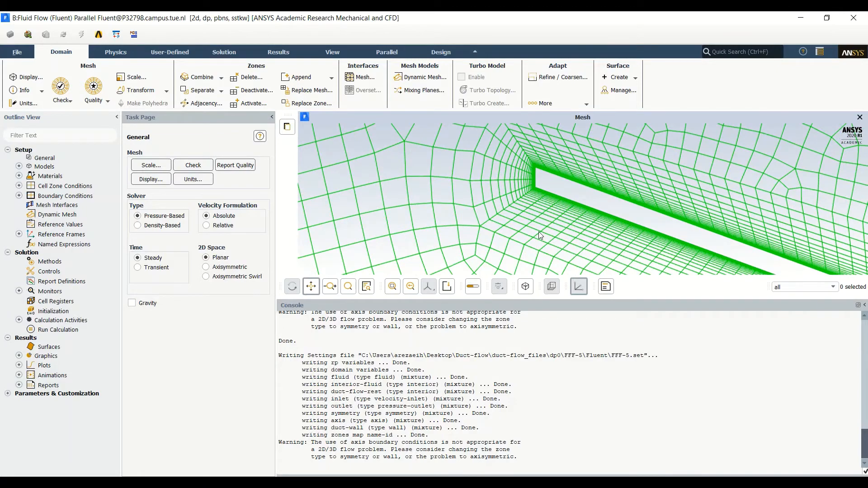
scroll(538, 231, "down", 5)
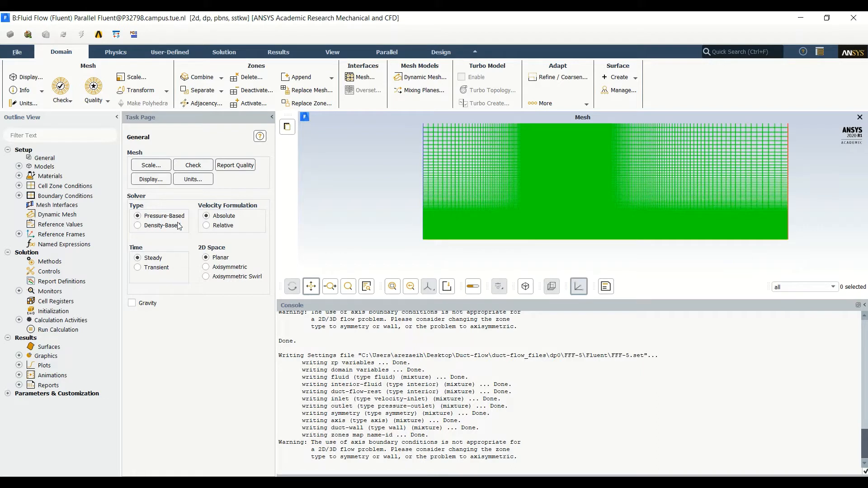
- Review the domain extents in the mesh scaling settings and set the solver's 2D space to Axisymmetric
left_click(164, 168)
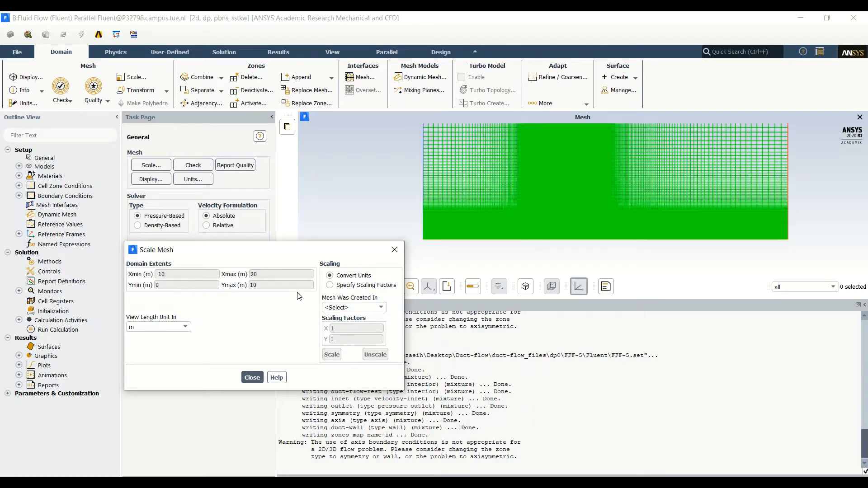
left_click(393, 251)
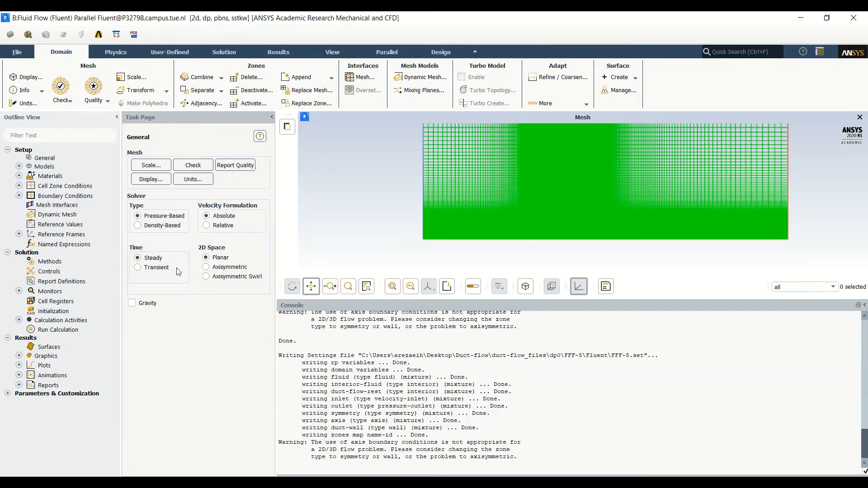
left_click(228, 266)
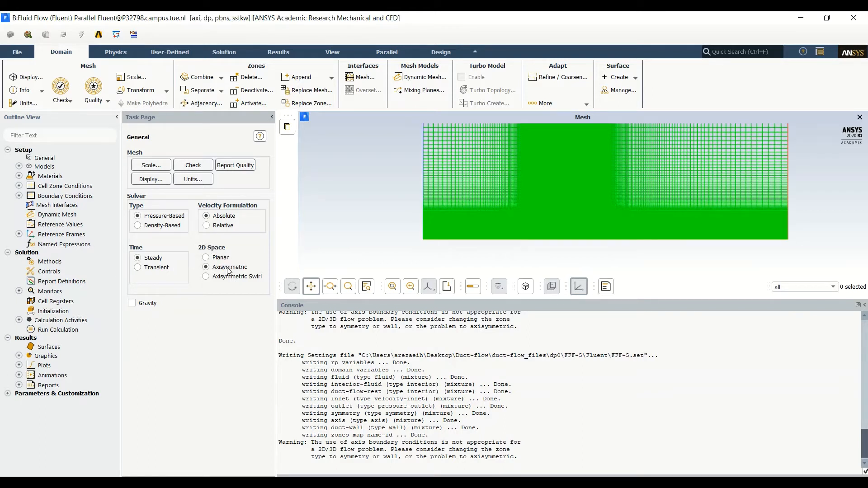
- Run the mesh check, inspect the domain extents in the scaling and translation settings, and report the mesh quality
left_click(196, 168)
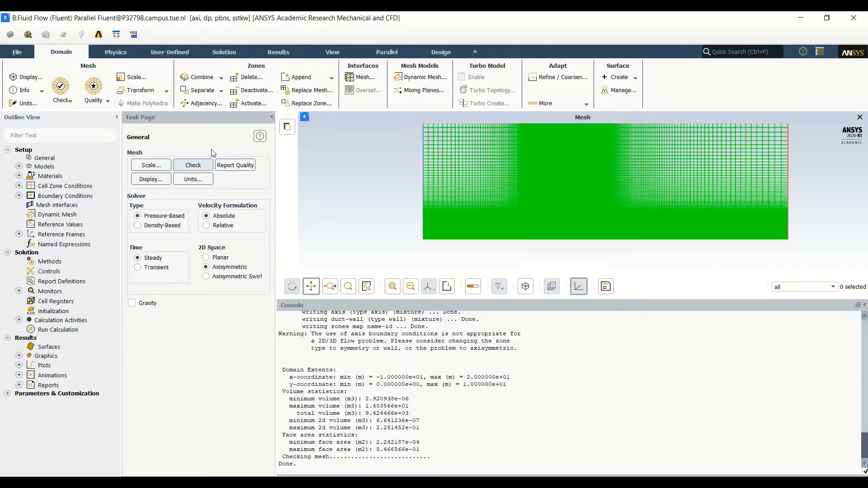
left_click(154, 166)
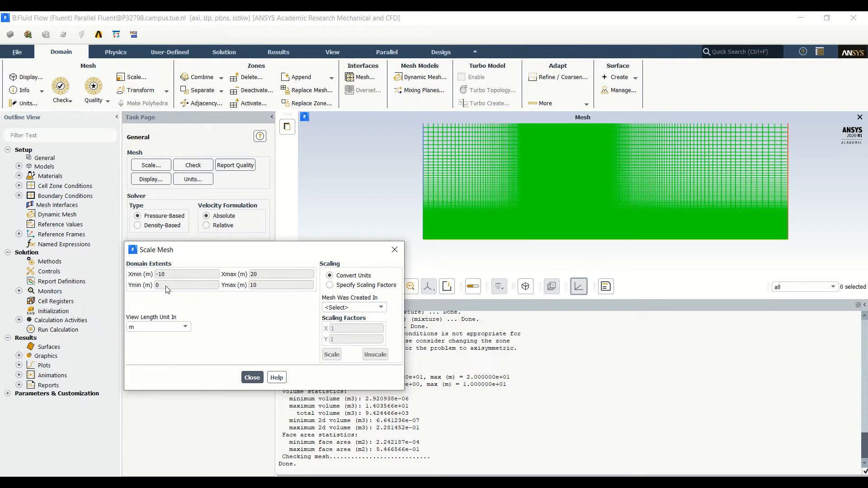
left_click(166, 91)
left_click(135, 103)
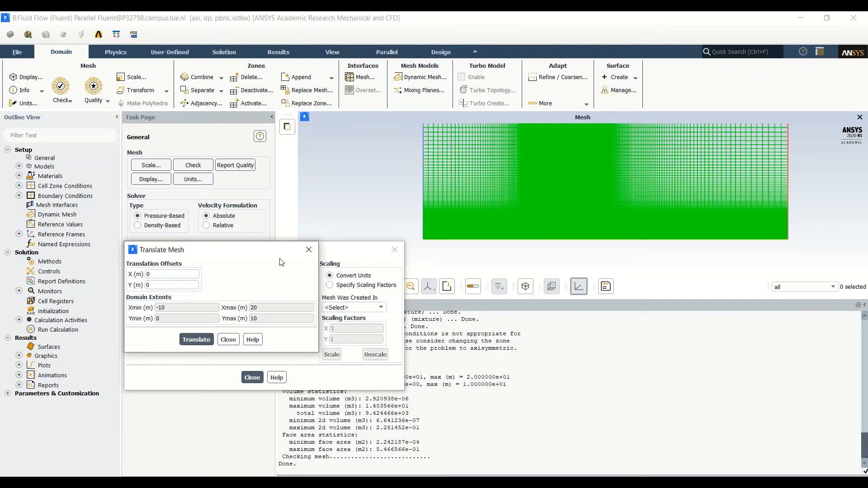
left_click(308, 252)
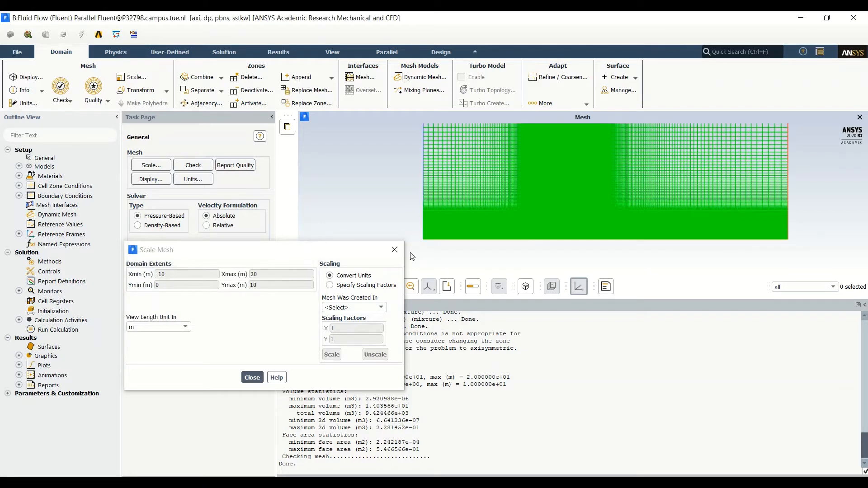
left_click(395, 250)
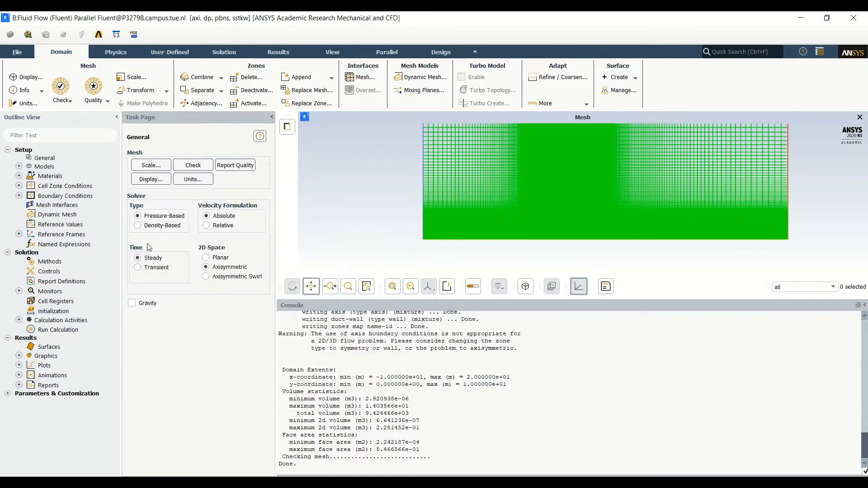
left_click(235, 165)
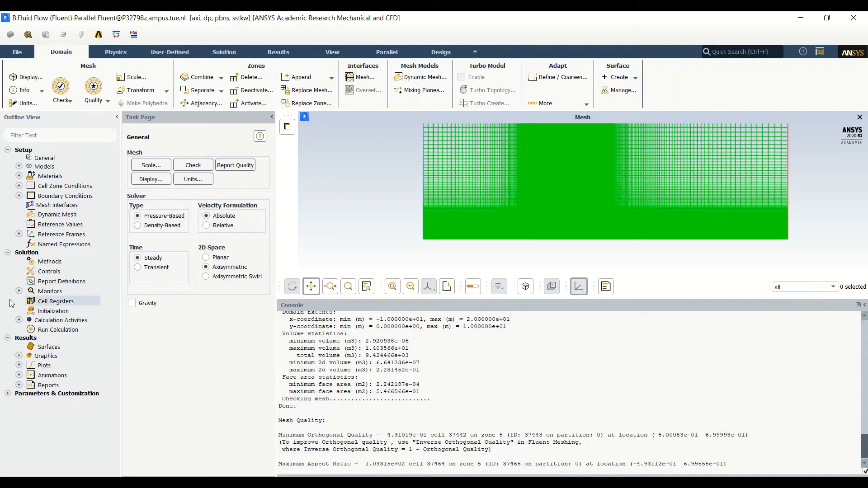
- Enable the Intermittency Transition Model for the SST k-omega viscous model and apply it
left_click(19, 167)
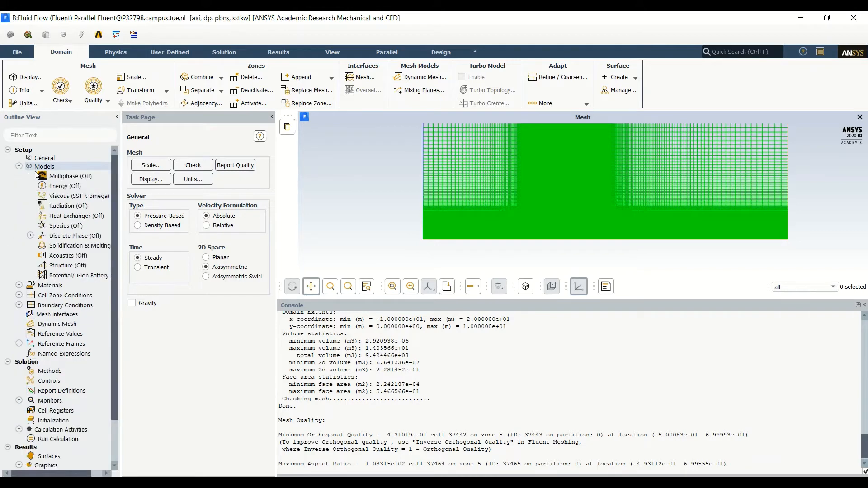
double_click(71, 198)
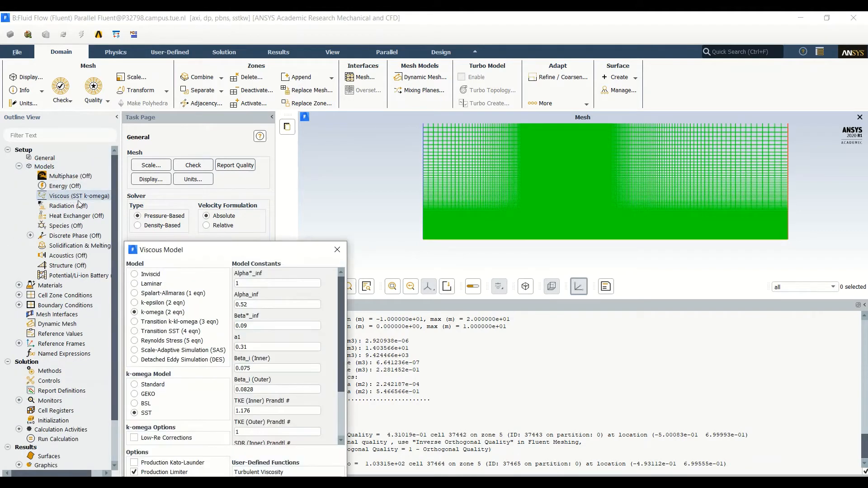
left_click_drag(245, 245, 269, 129)
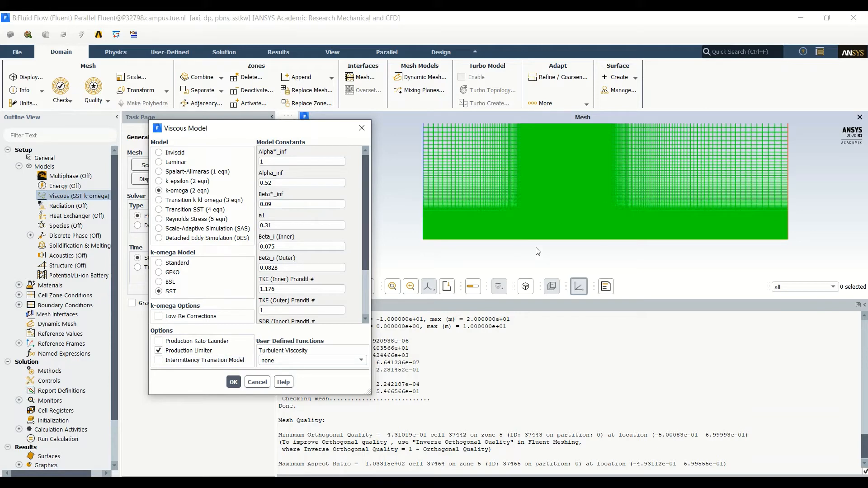
left_click(179, 360)
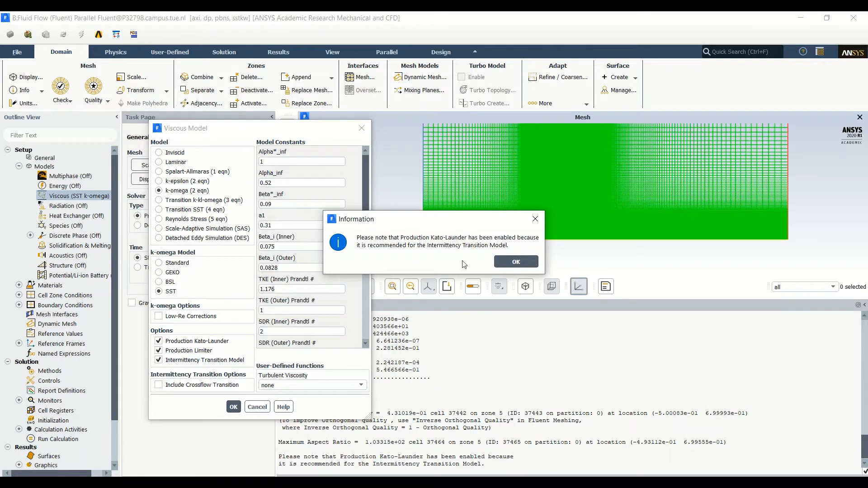
left_click(515, 262)
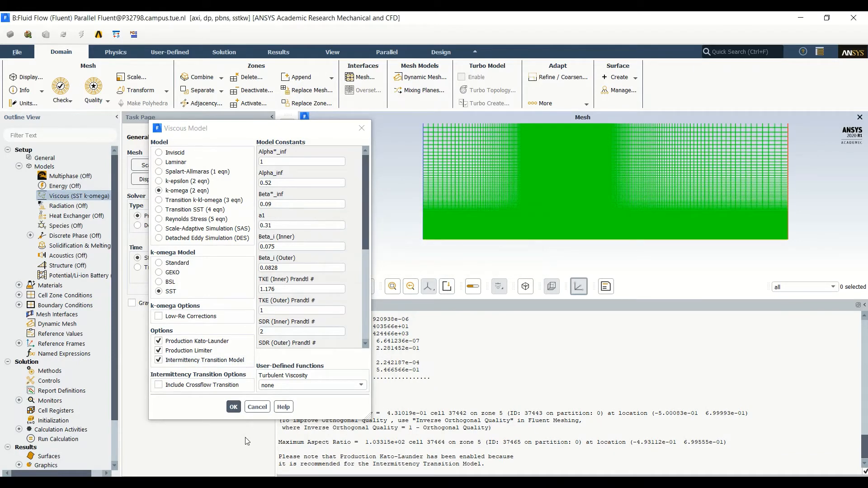
left_click(230, 407)
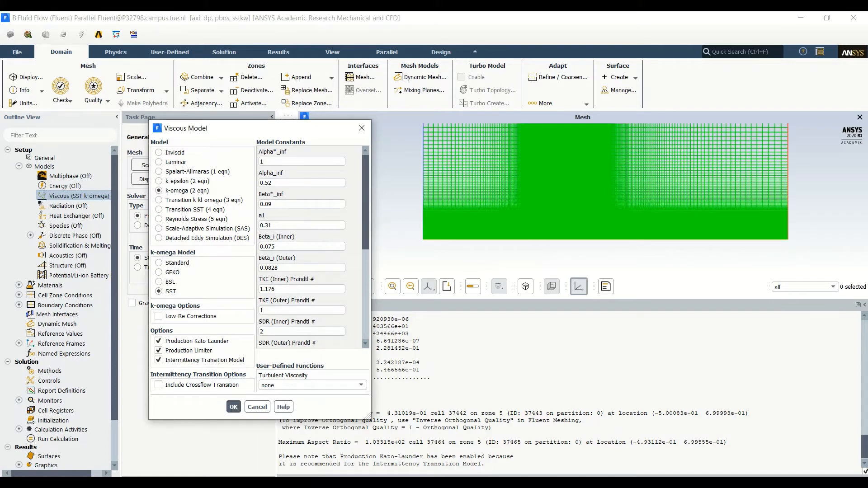
left_click(20, 166)
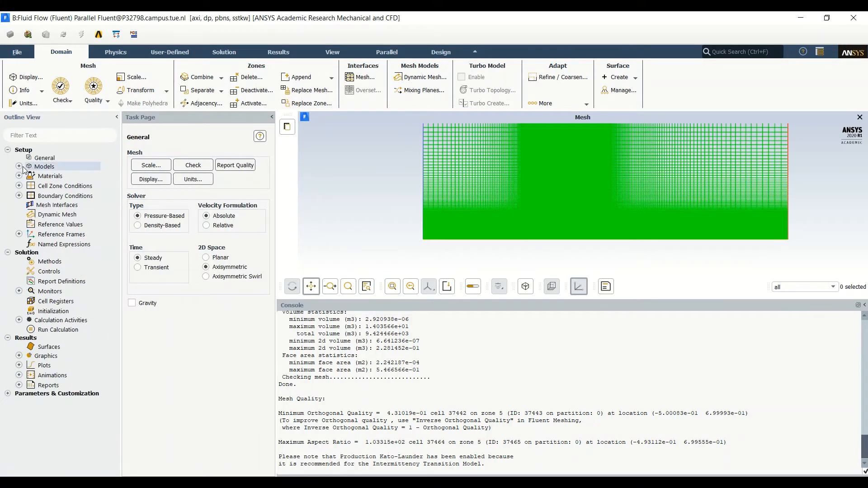
- Set the inlet's velocity magnitude to 5 m/s and its turbulence specification method to Intermittency, Intensity and Length Scale
double_click(36, 197)
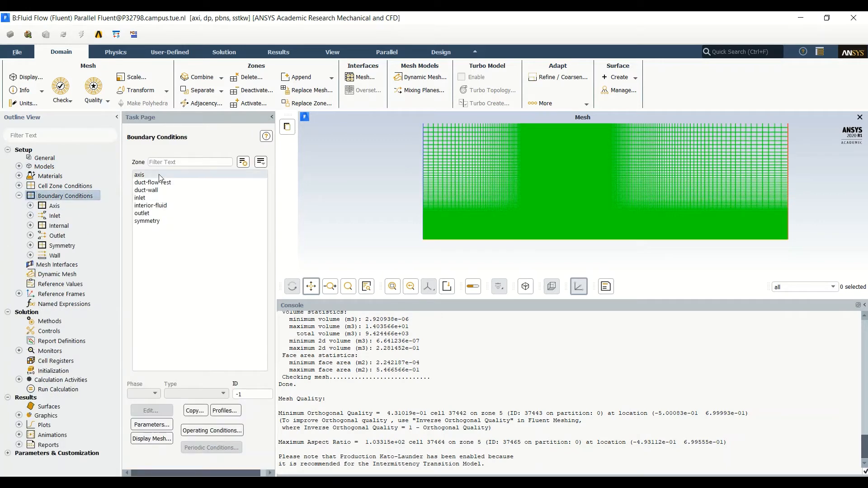
left_click(158, 199)
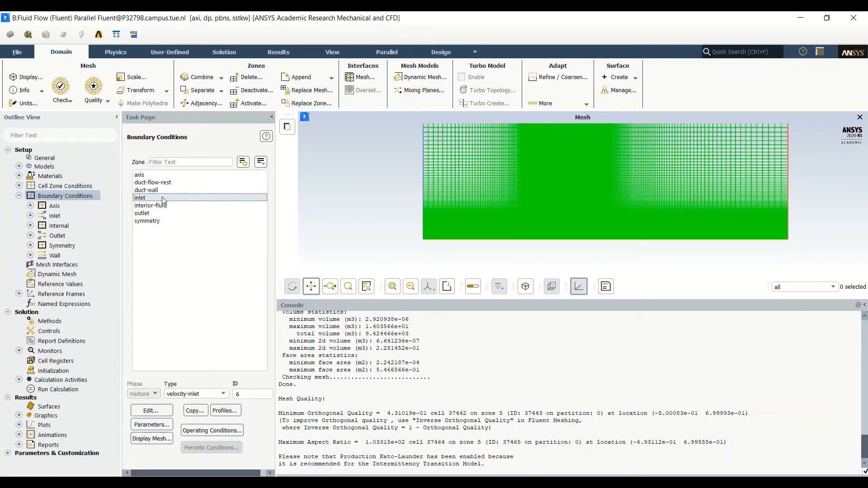
double_click(163, 199)
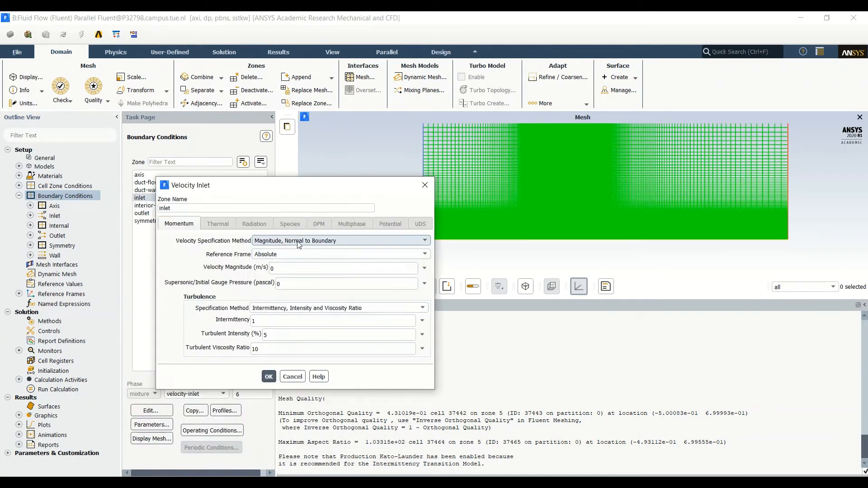
double_click(316, 268)
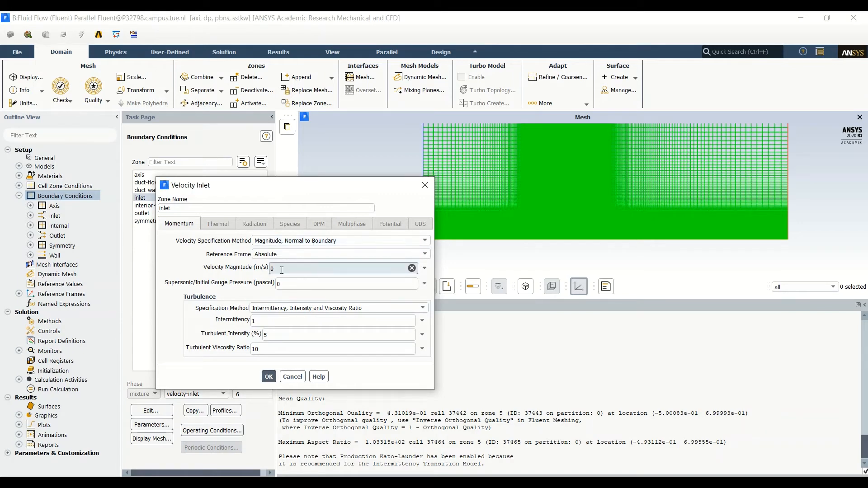
type("5")
left_click(344, 308)
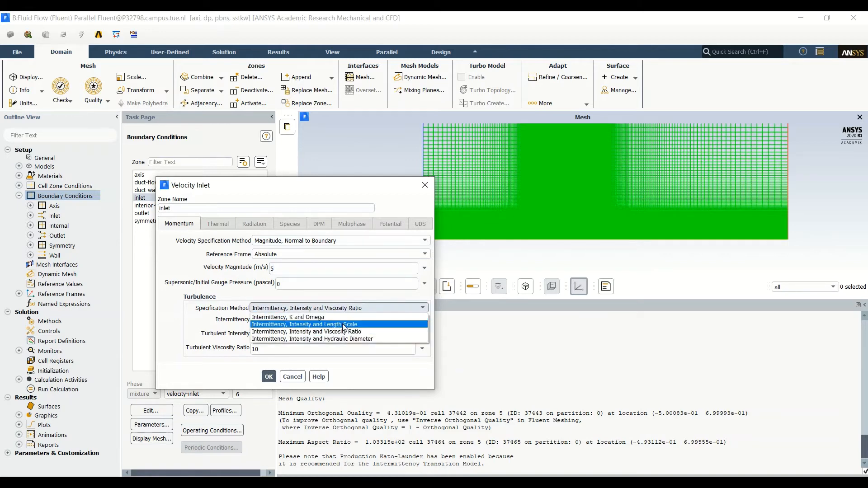
left_click(344, 324)
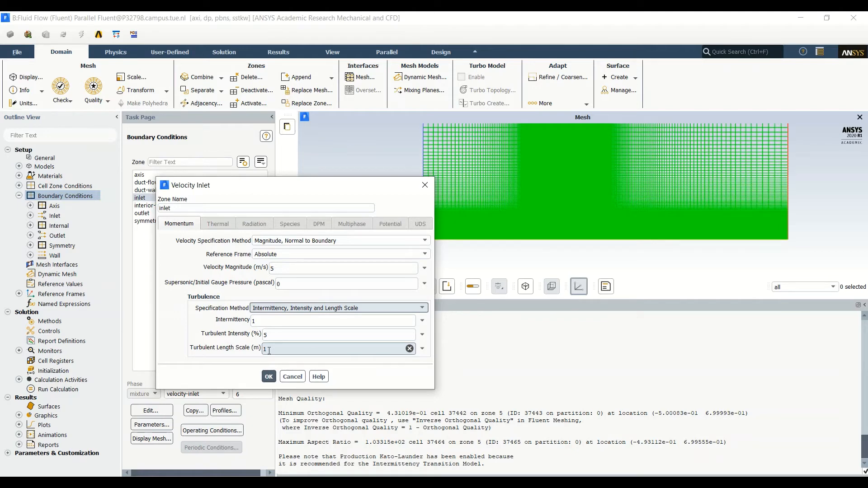
left_click(269, 376)
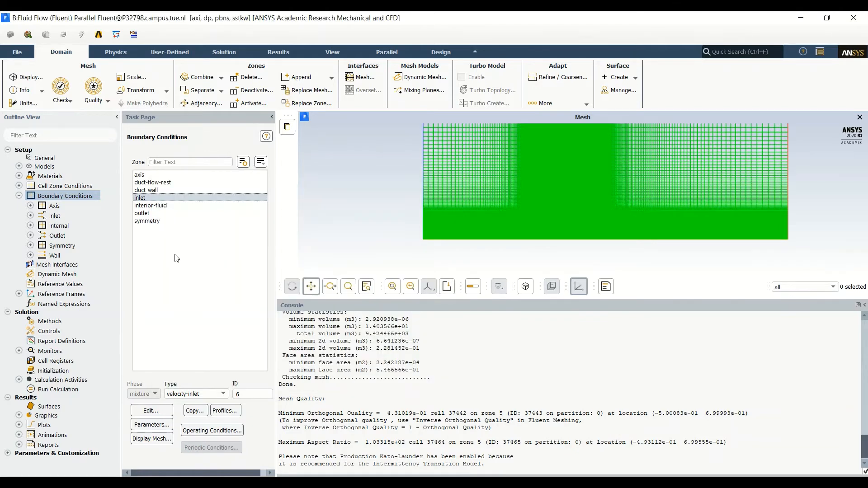
- Set the outlet's turbulence specification method to Intermittency, Intensity and Length Scale and apply the pressure-outlet settings
left_click(175, 213)
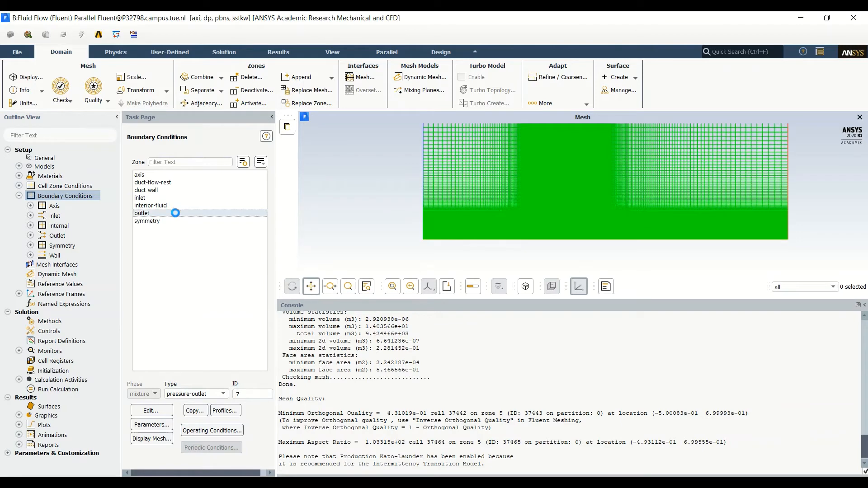
left_click(280, 425)
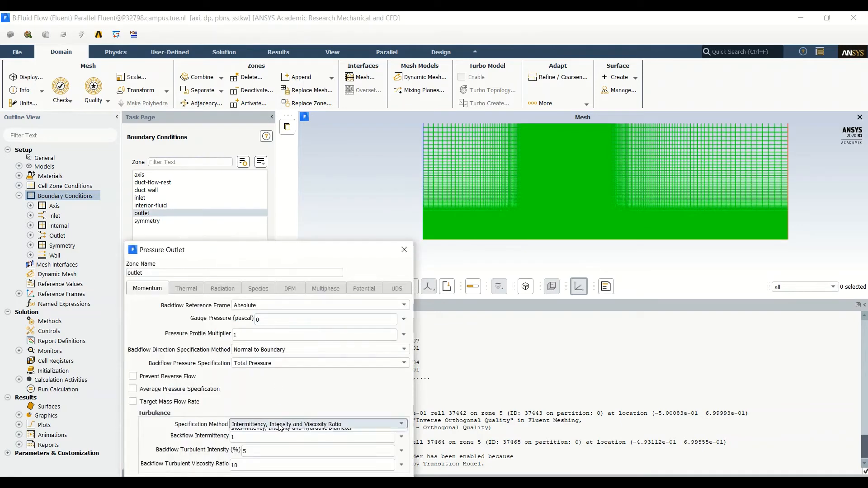
left_click(284, 445)
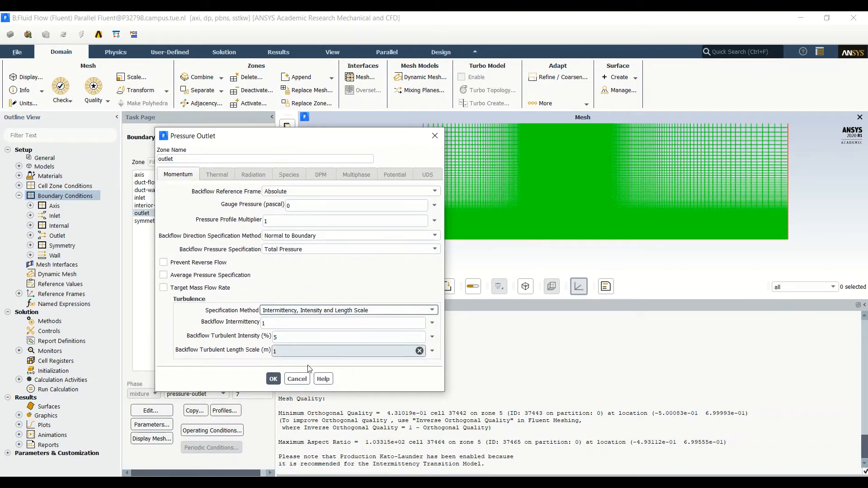
left_click(273, 379)
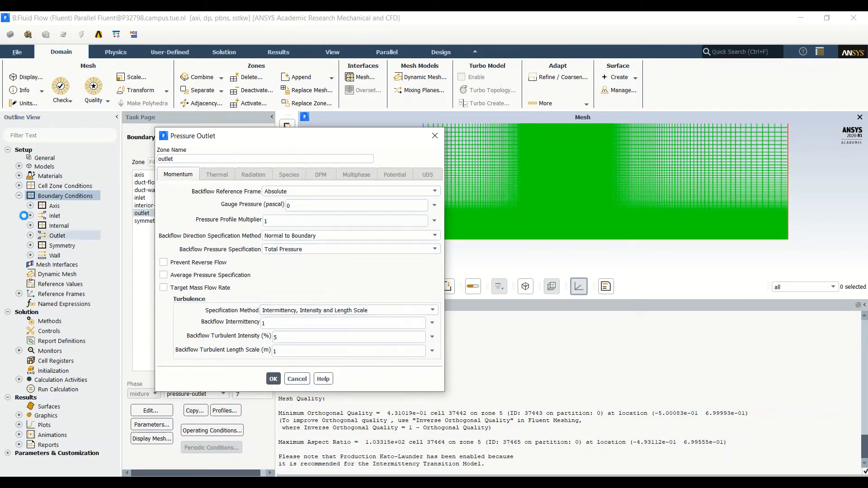
left_click(19, 195)
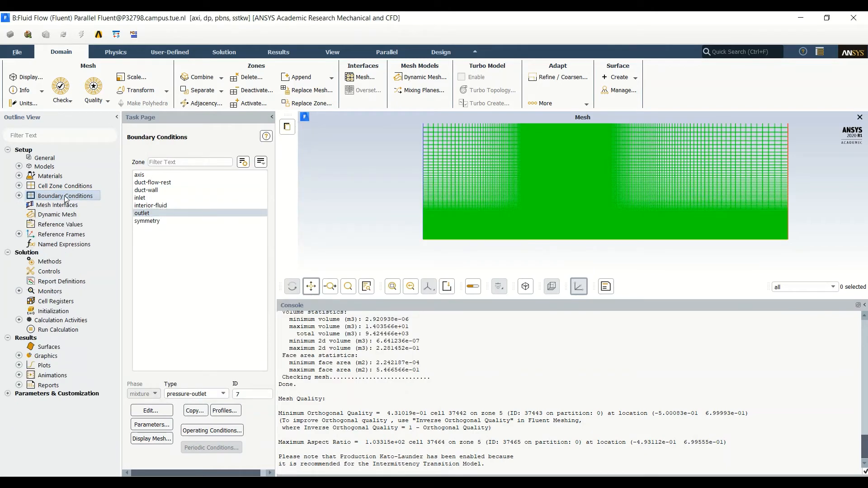
- Compute the reference values from the inlet, set the reference velocity to 5 m/s and choose fluid as the reference zone
left_click(68, 225)
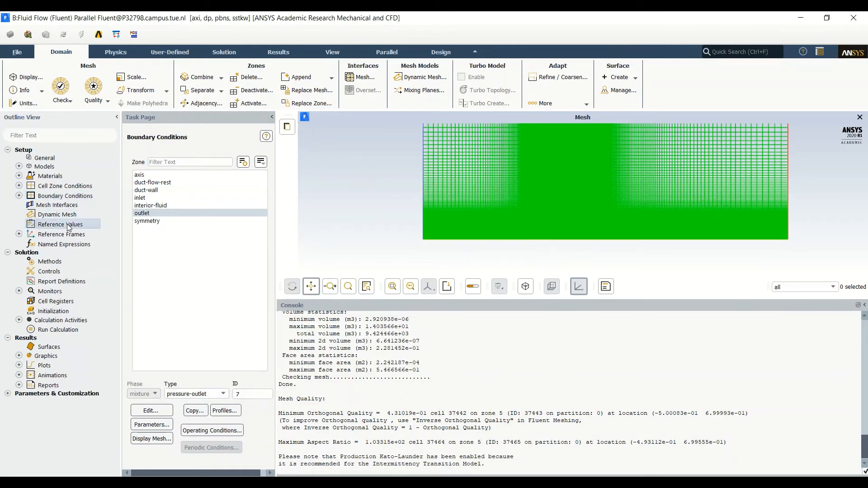
left_click(264, 166)
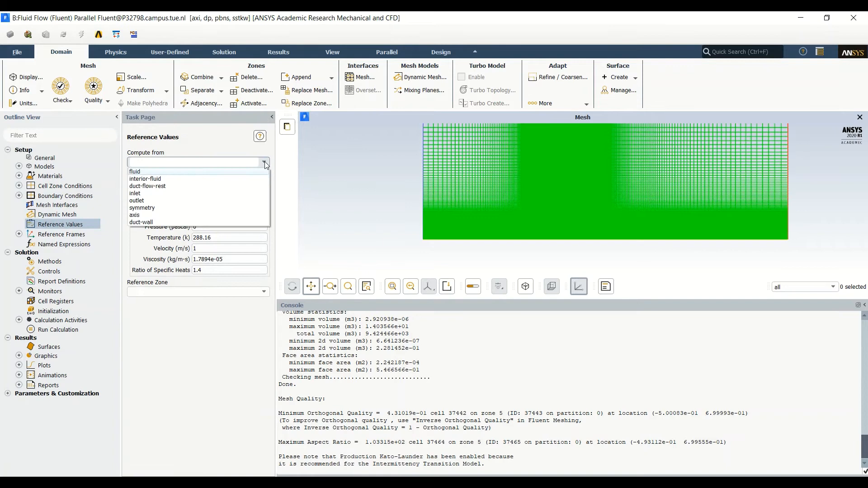
left_click(233, 190)
double_click(197, 248)
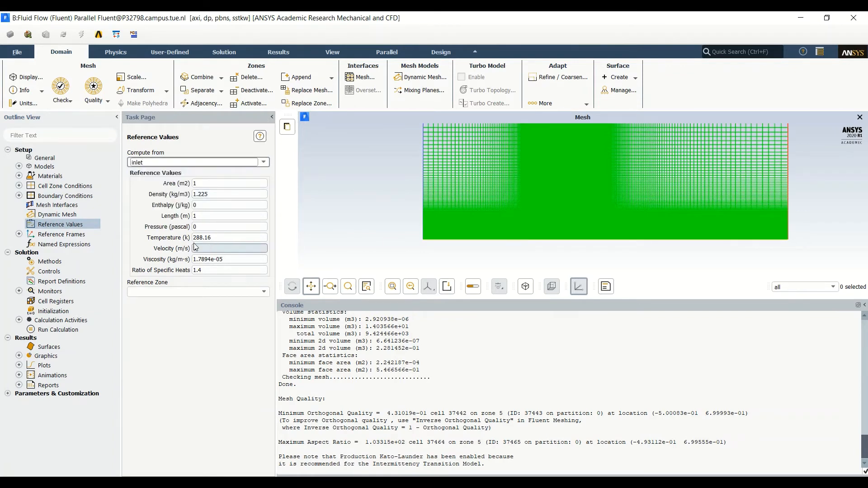
type("5")
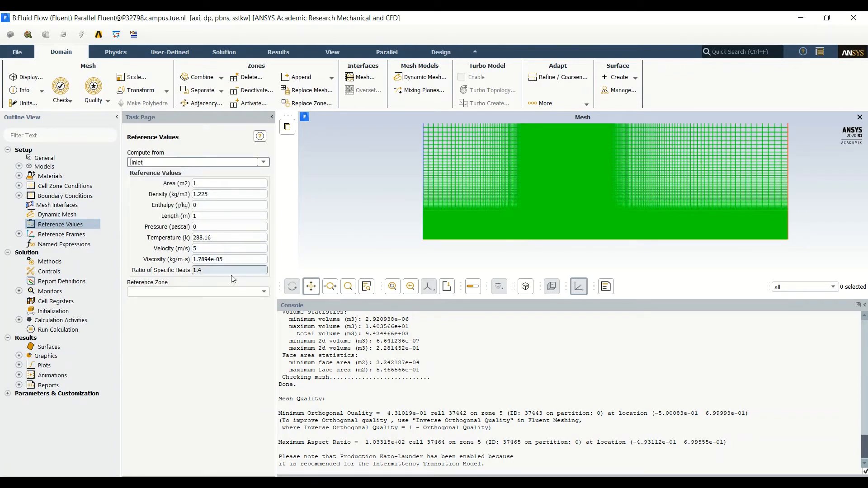
left_click(263, 292)
left_click(232, 307)
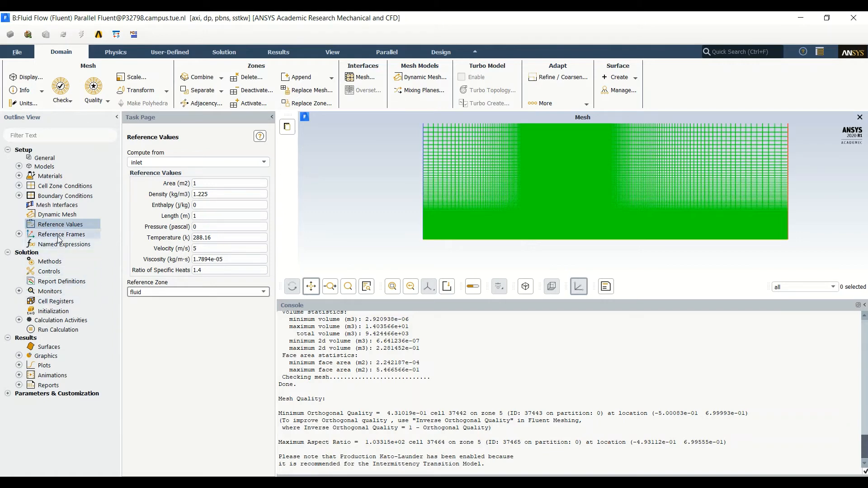
- Set the pressure-velocity coupling scheme of the solution methods to SIMPLE
left_click(49, 262)
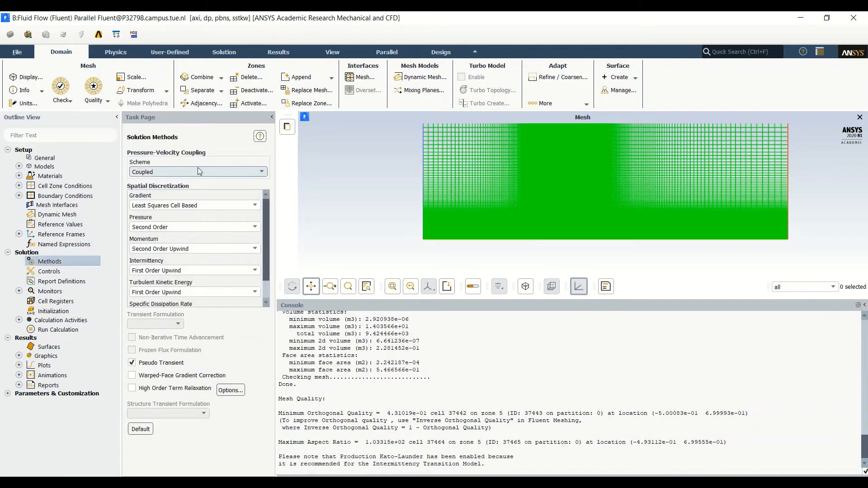
left_click(218, 171)
left_click(218, 180)
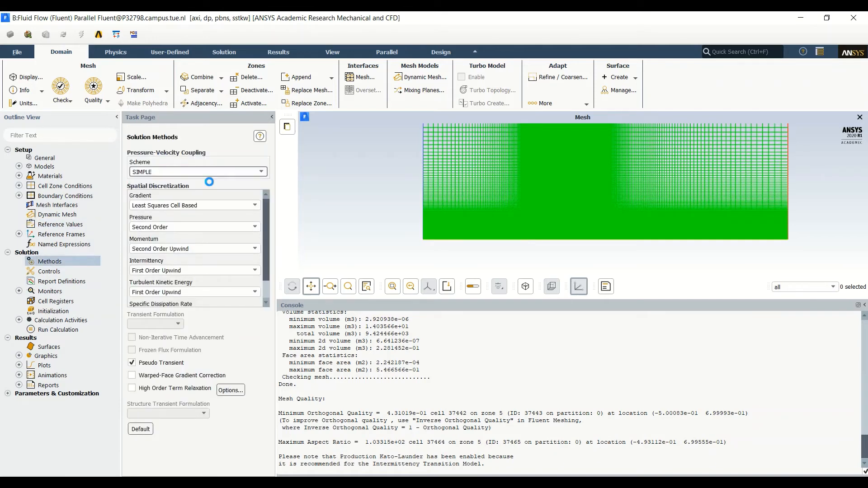
- Set the spatial discretization of intermittency, turbulent kinetic energy and specific dissipation rate to Second Order Upwind
scroll(226, 230, "down", 1)
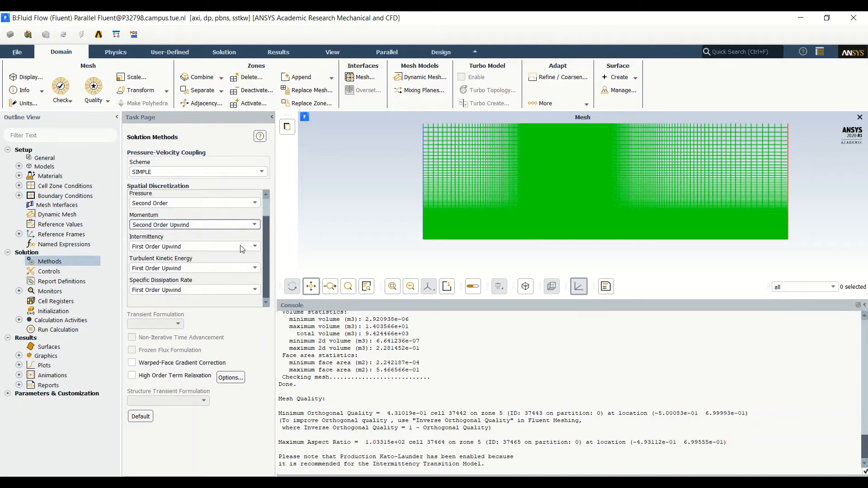
left_click(207, 248)
left_click(201, 263)
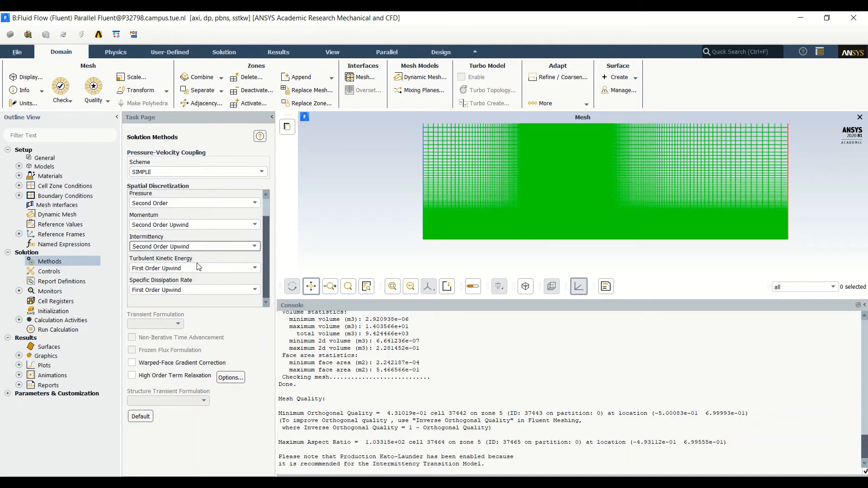
left_click(196, 266)
left_click(199, 284)
left_click(199, 290)
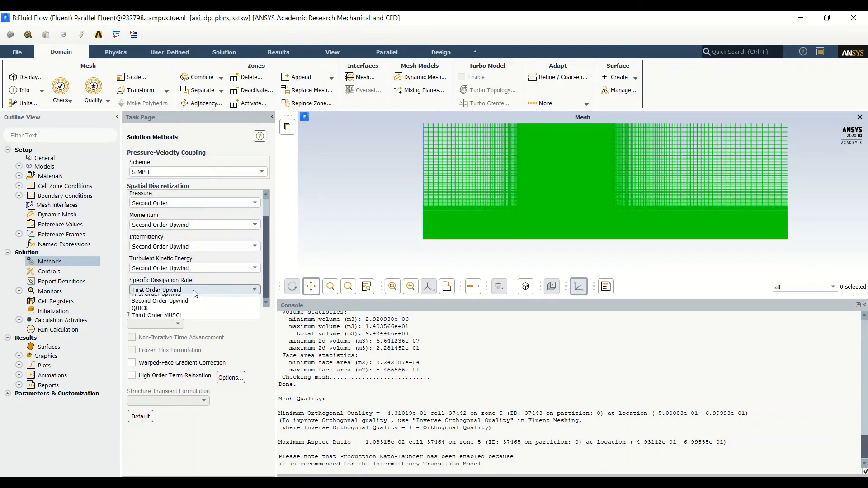
left_click(198, 307)
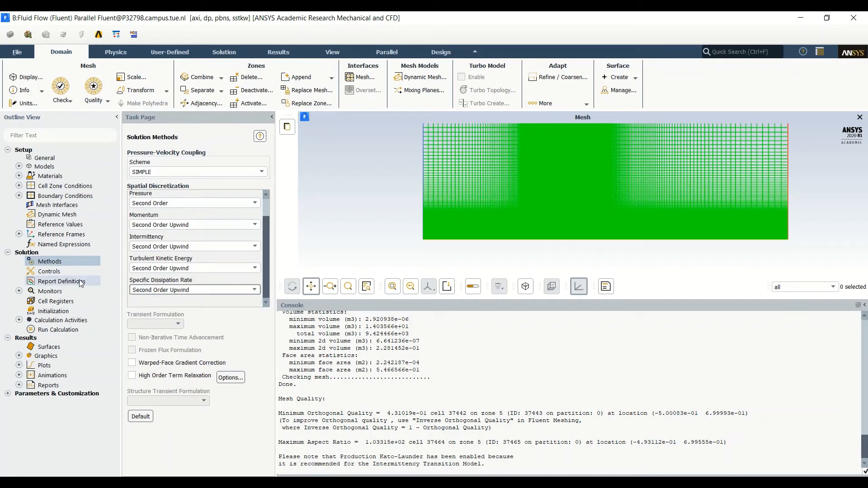
- Set the maximum turbulent viscosity ratio in the solution limits to 1e20 and apply it
left_click(60, 273)
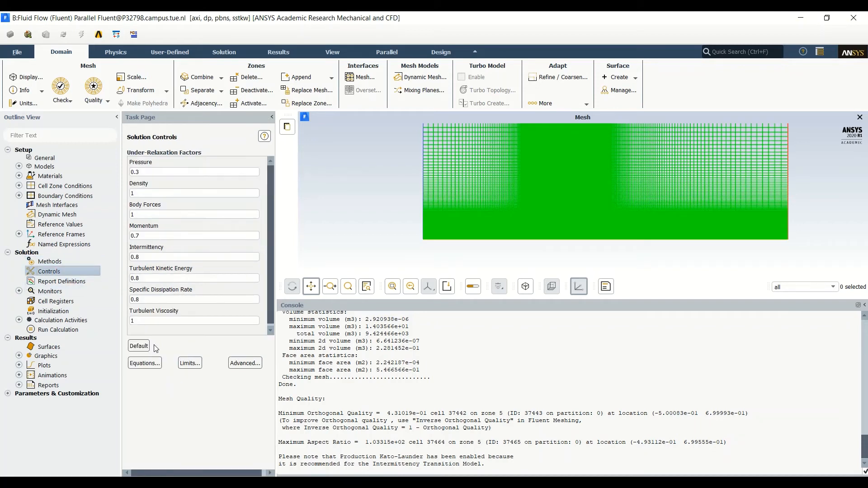
left_click(196, 363)
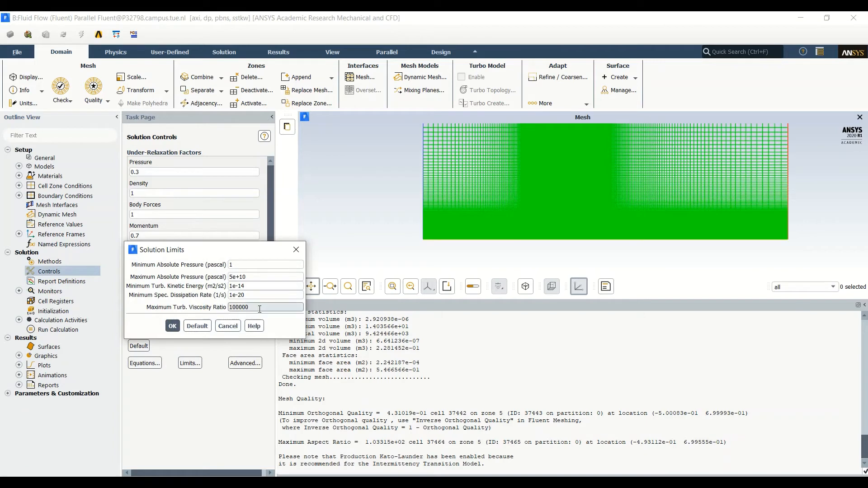
type("1")
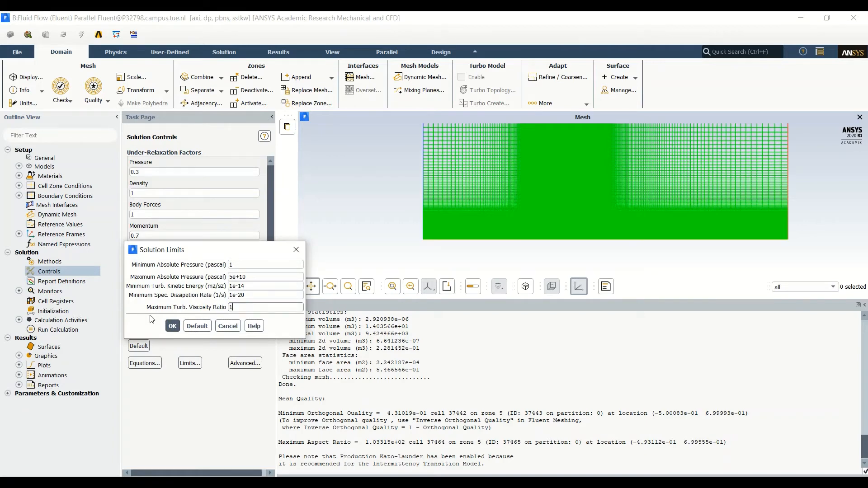
type("e")
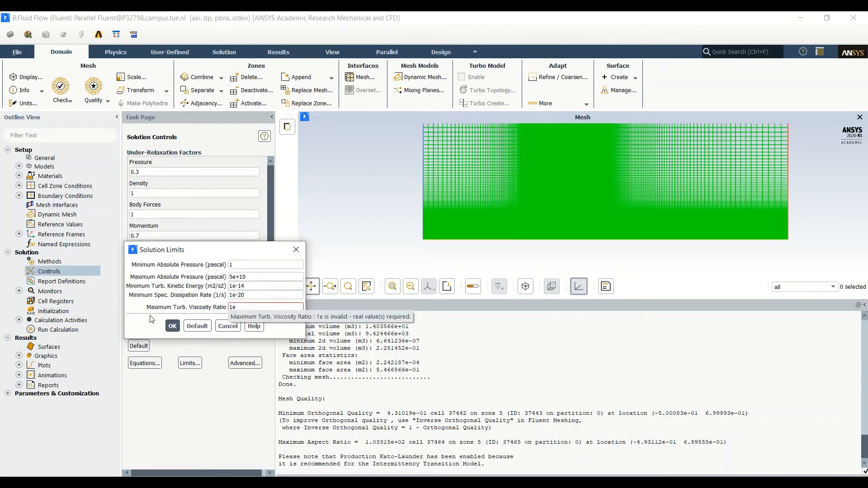
type("20")
left_click(171, 324)
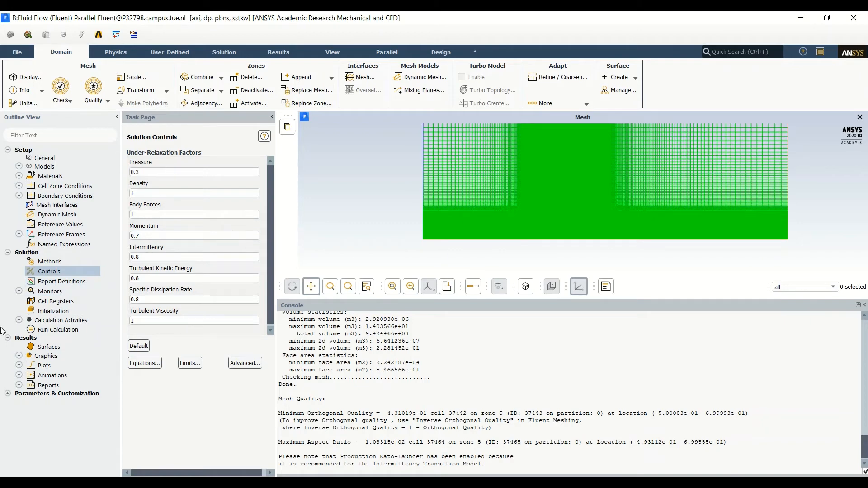
- Disable printing residuals to the console and set the residual monitors' iterations to store to 10000
left_click(49, 291)
left_click(19, 291)
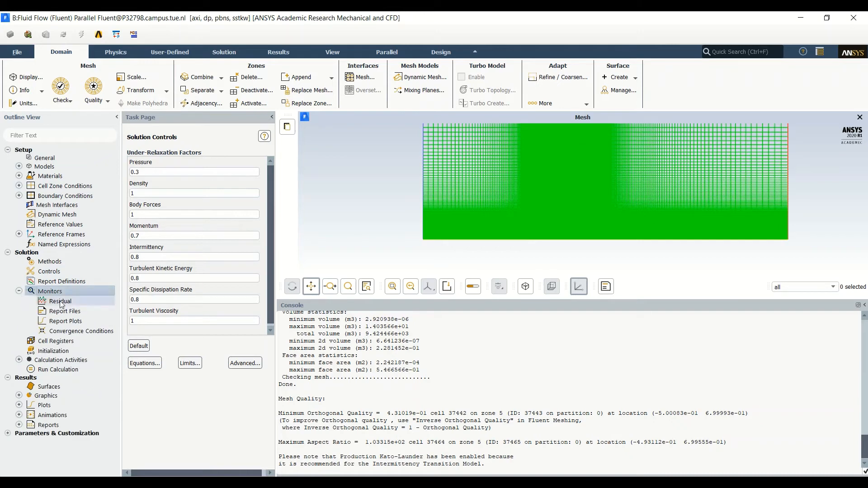
double_click(60, 301)
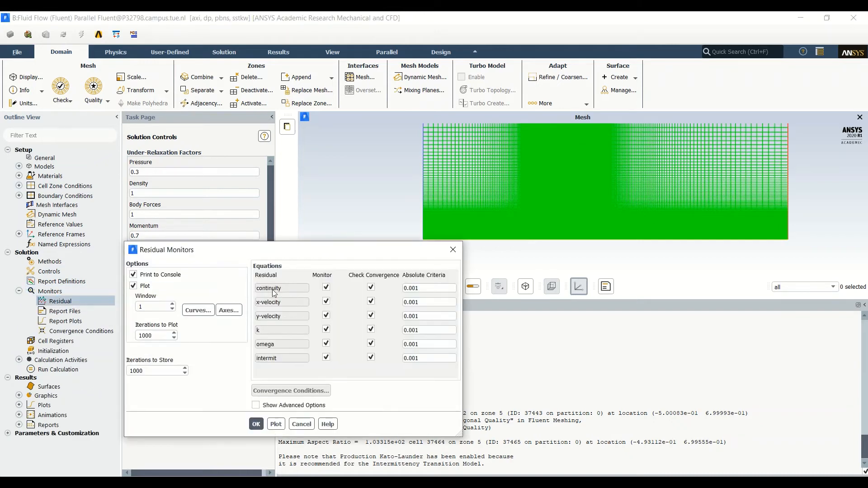
left_click_drag(302, 253, 316, 201)
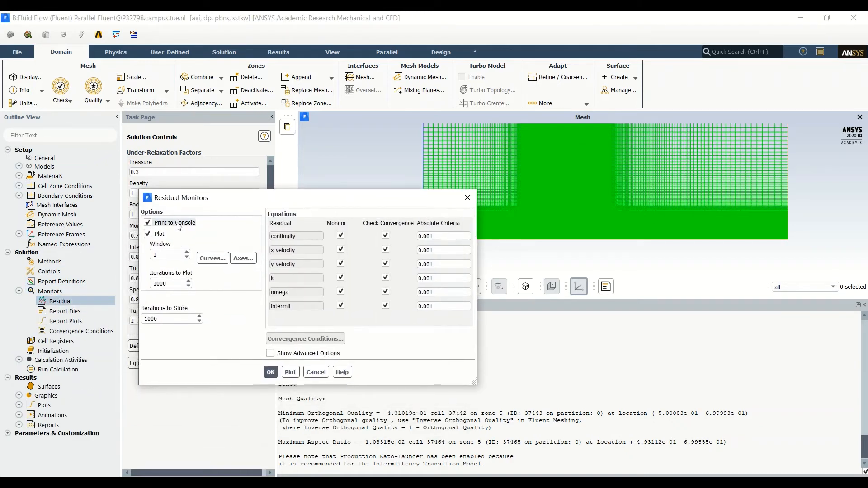
left_click(177, 228)
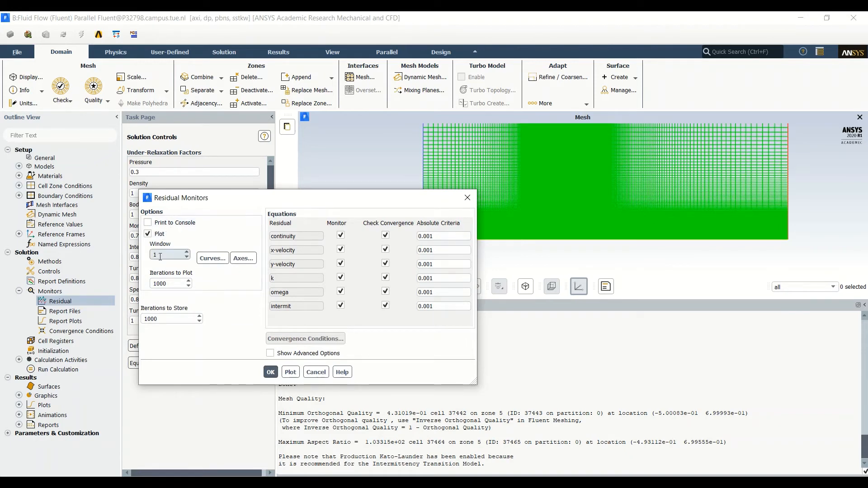
left_click(180, 284)
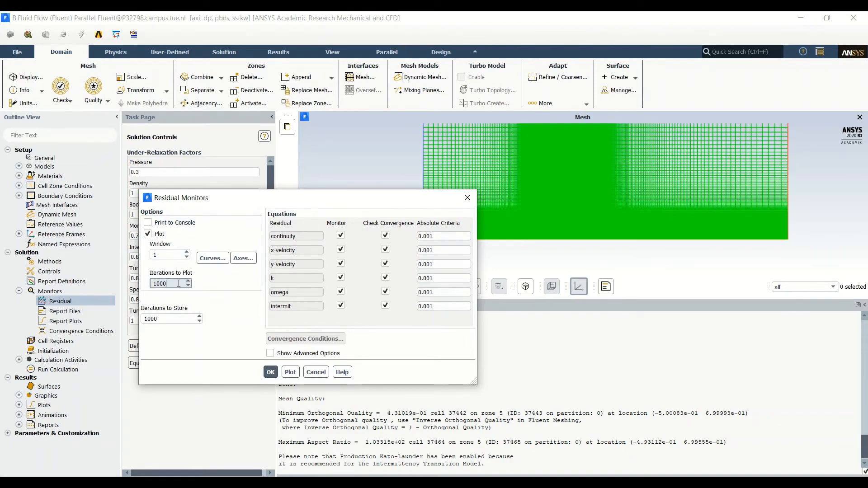
left_click(187, 318)
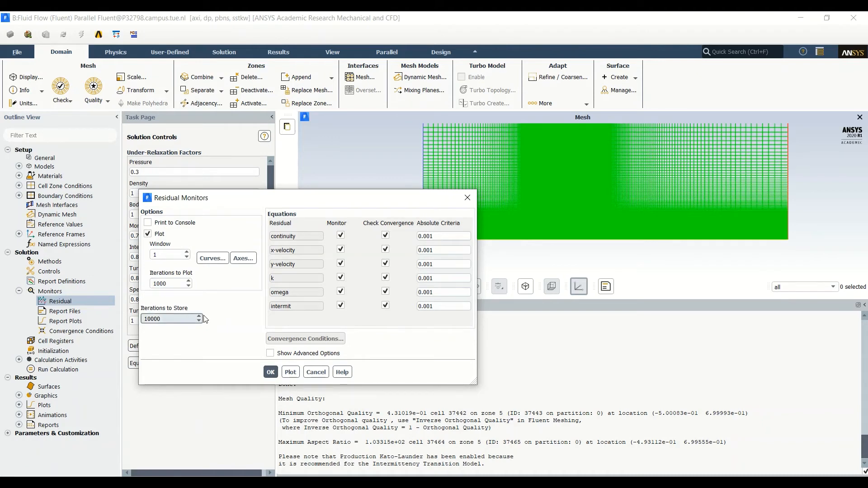
- Show the advanced residual options, set the convergence criterion to none and apply the residual monitor settings
left_click(315, 355)
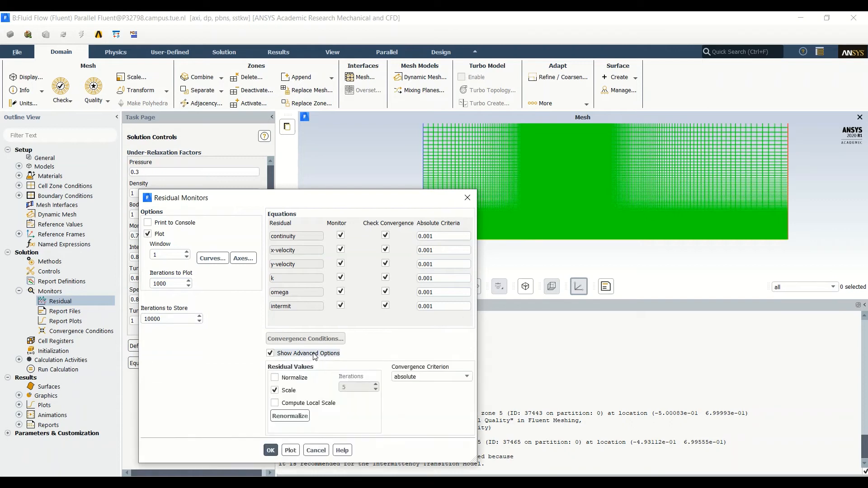
left_click_drag(404, 197, 423, 110)
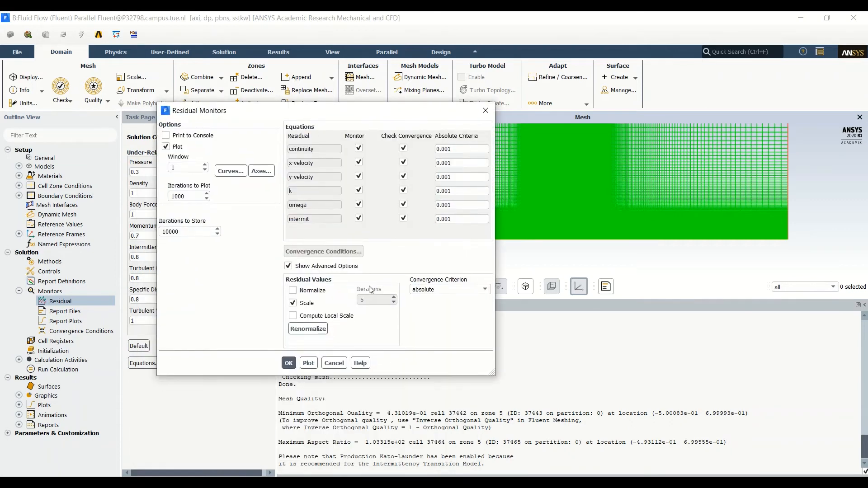
left_click(452, 290)
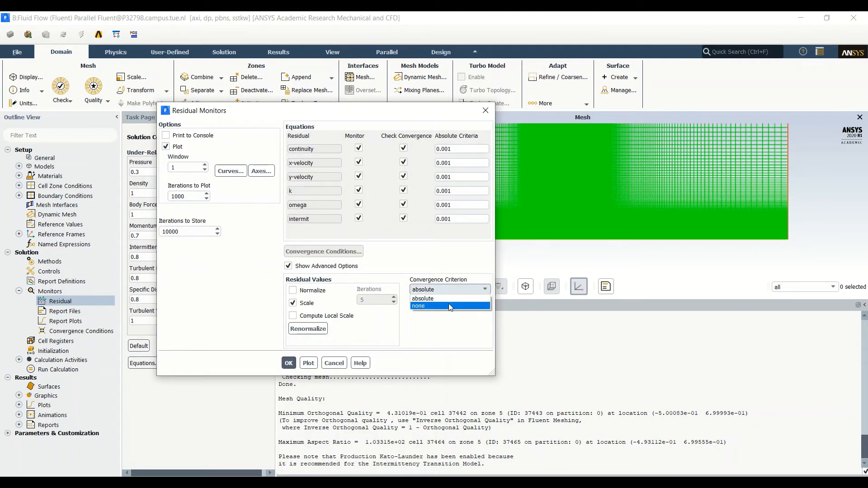
left_click(449, 305)
left_click(289, 366)
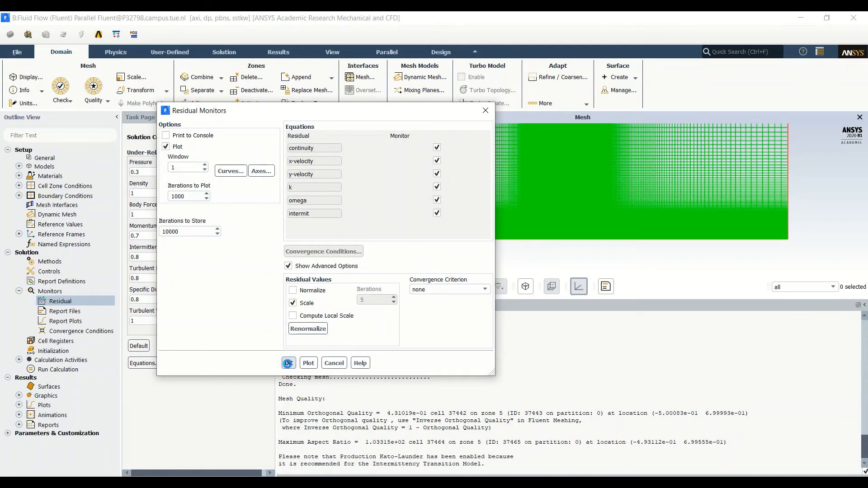
left_click(45, 291)
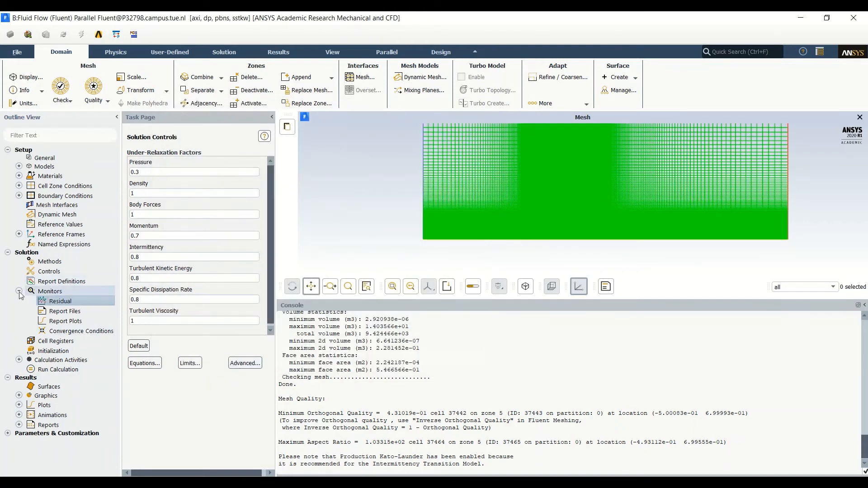
left_click(19, 291)
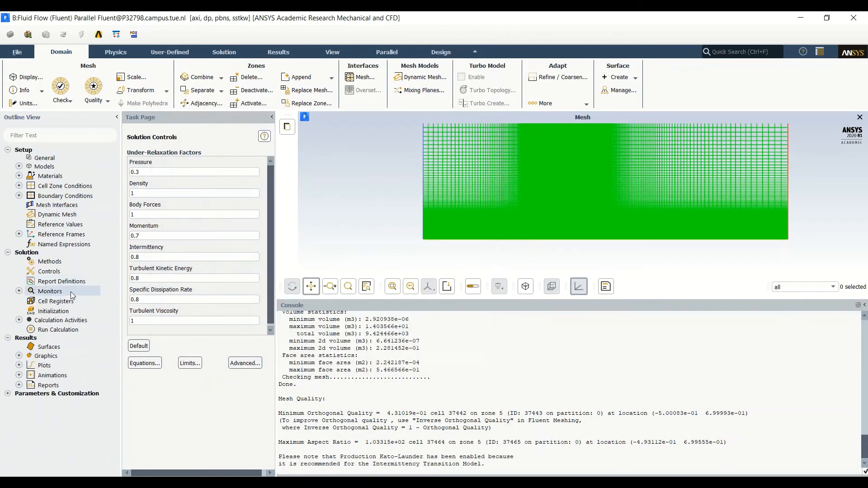
- Initialize the solution with Standard Initialization, computing the initial values from the inlet
left_click(67, 311)
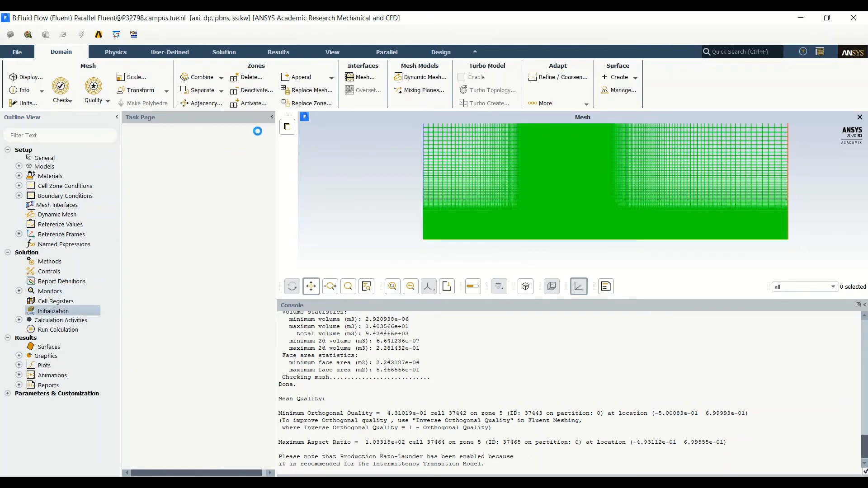
left_click(153, 174)
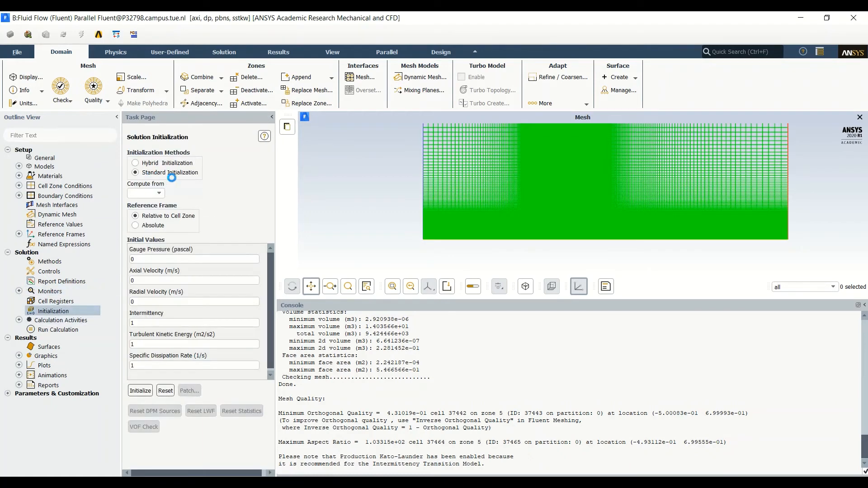
left_click(153, 193)
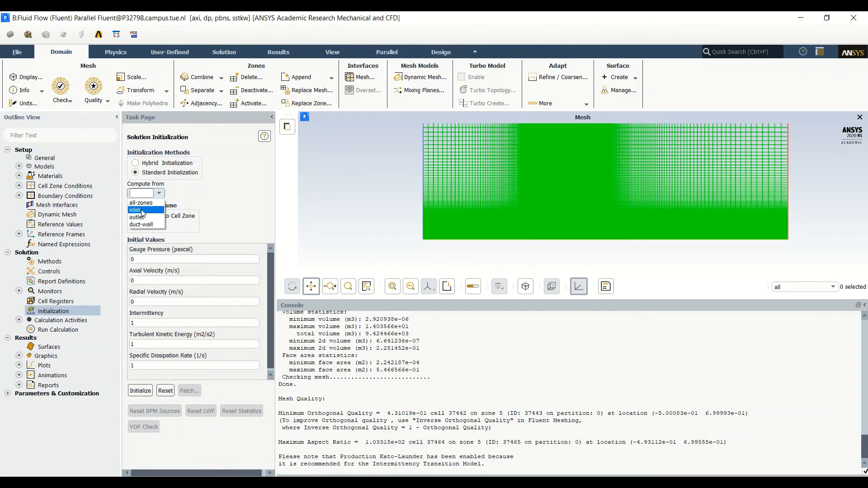
left_click(143, 210)
left_click(140, 391)
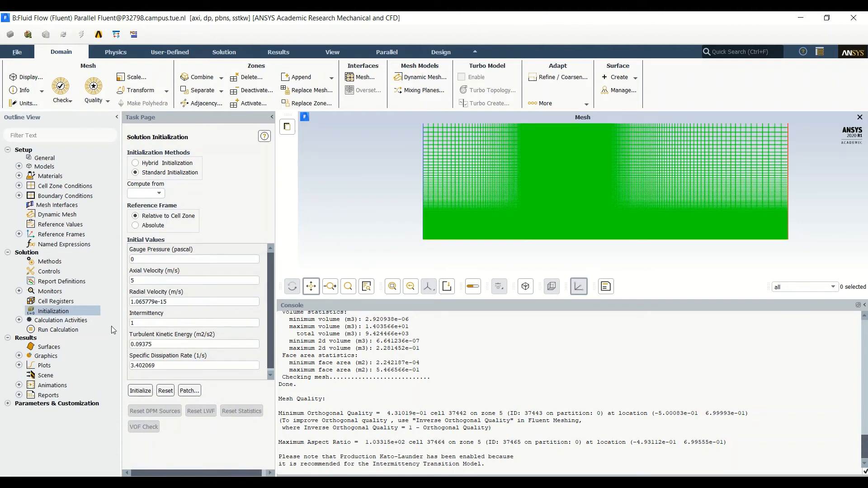
- In the autosave settings of the calculation activities, set the data file to save every 100 iterations
double_click(70, 321)
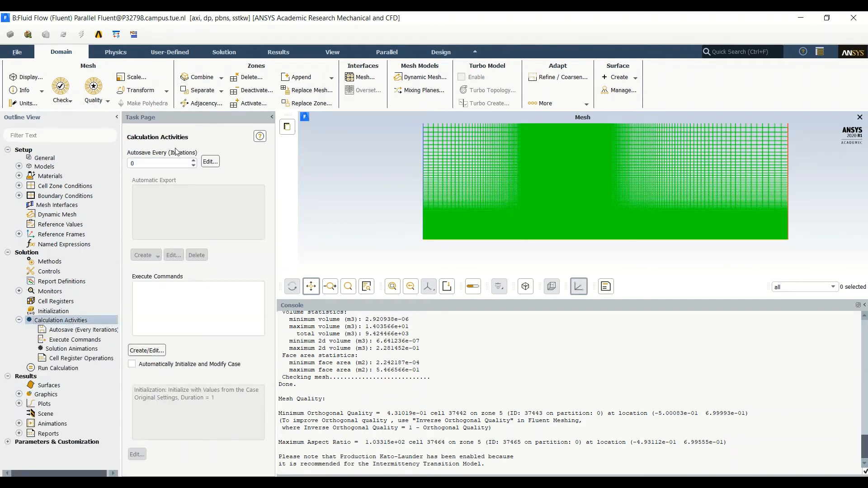
left_click(211, 161)
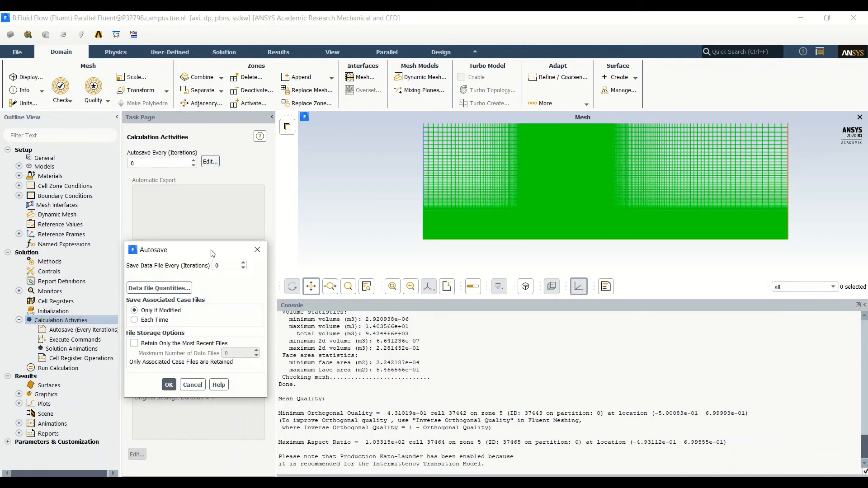
left_click_drag(211, 251, 257, 174)
double_click(273, 191)
type("100")
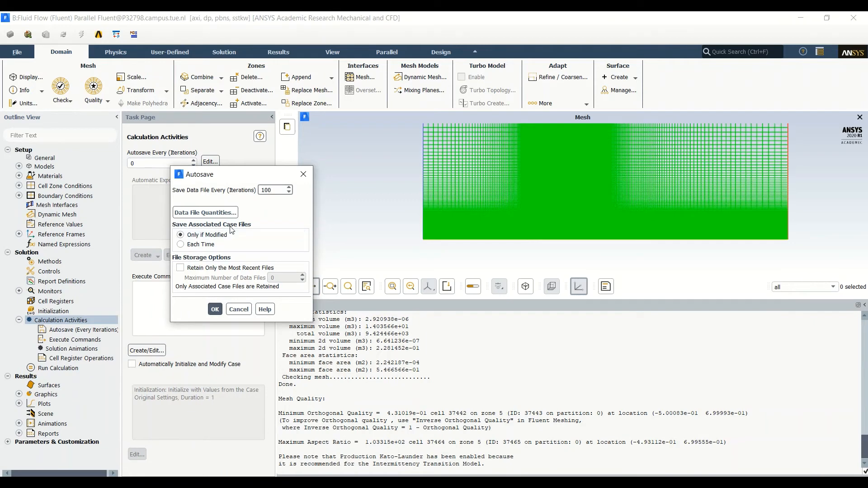
- Retain only the most recent autosave files, with a maximum of 3 data files, and confirm the autosave settings
left_click(222, 269)
left_click(302, 281)
left_click(302, 280)
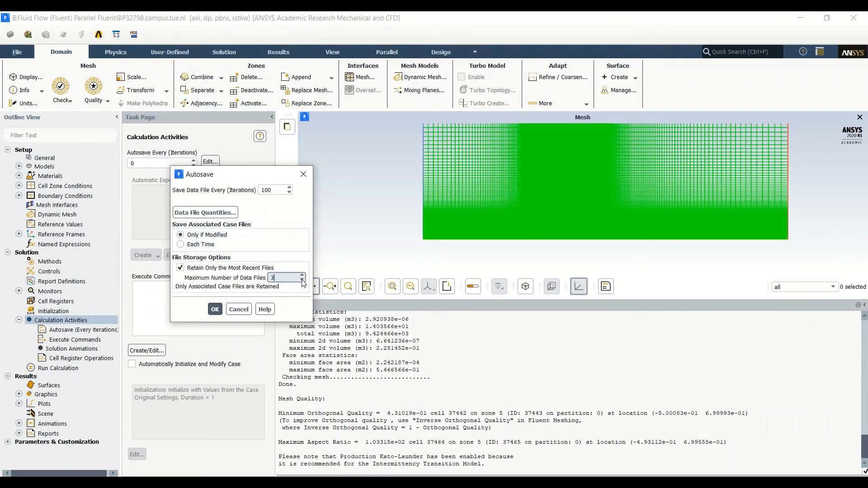
left_click(216, 310)
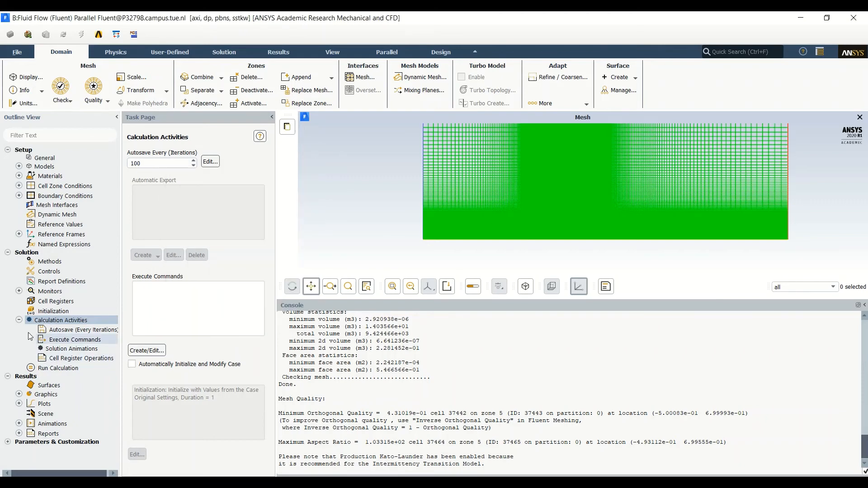
double_click(58, 322)
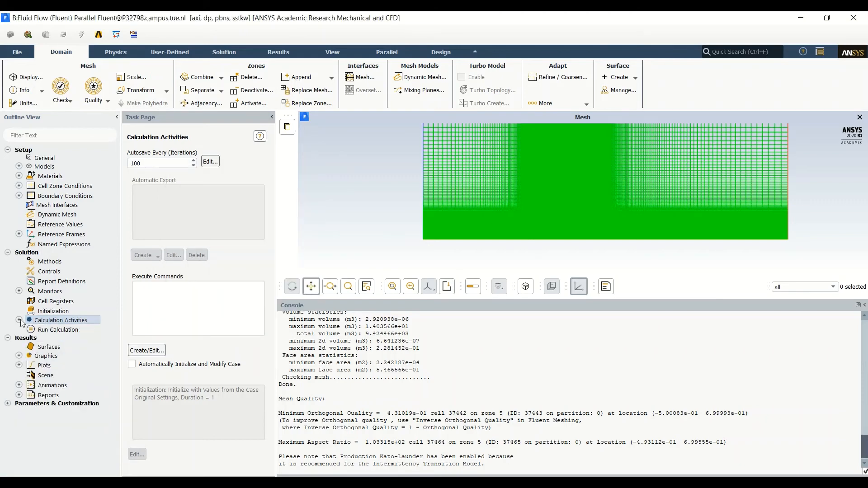
- Set the number of iterations for the calculation to 4000 and save the project
left_click(63, 329)
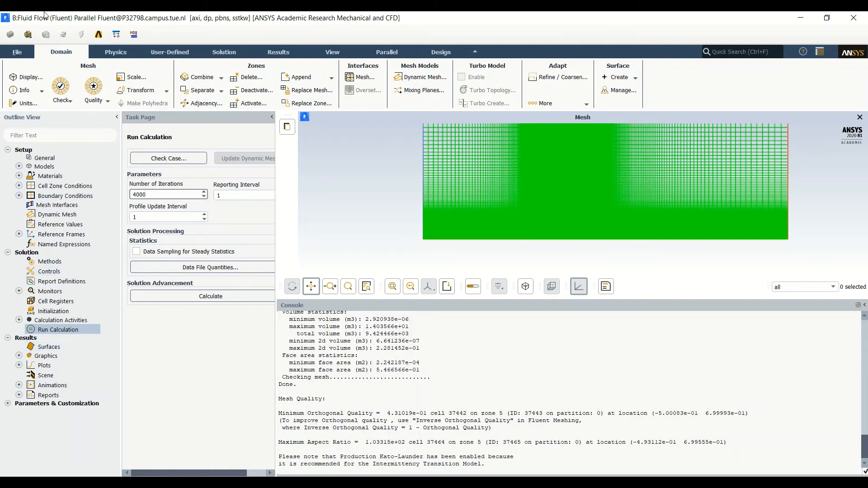
left_click(17, 52)
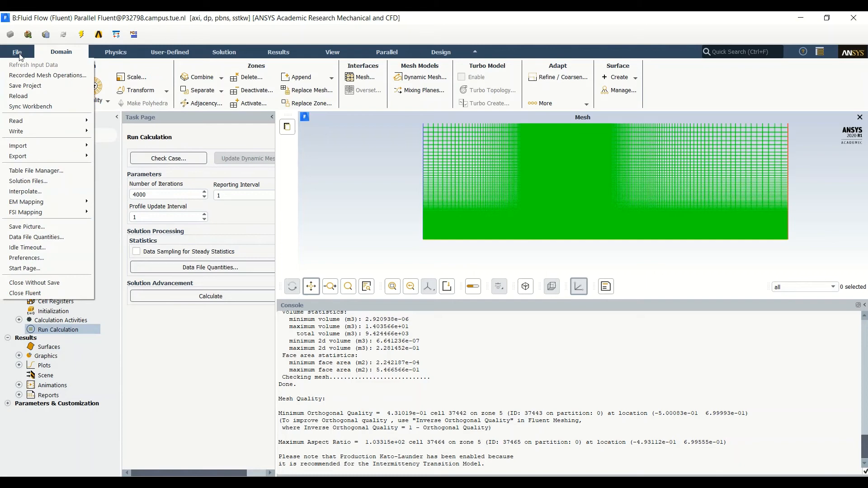
left_click(23, 82)
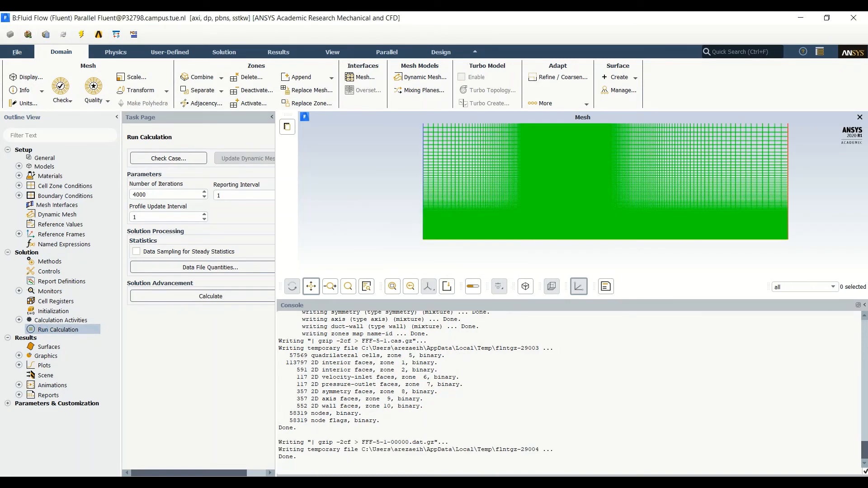
- Start writing the case and data files and go to the computer's drive list to choose a save location
left_click(16, 53)
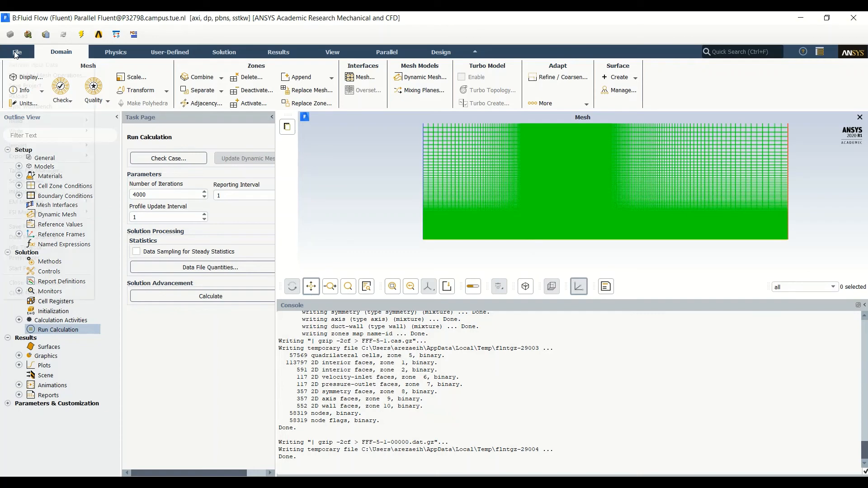
mouse_move(52, 156)
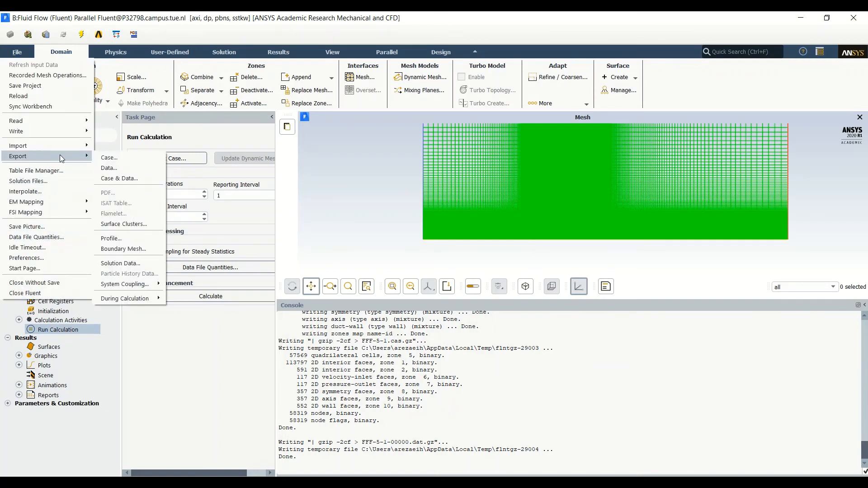
left_click(131, 179)
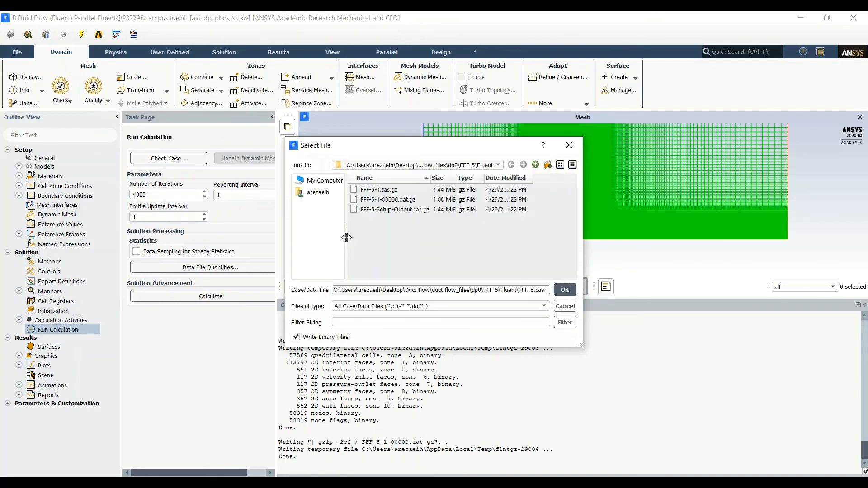
left_click(323, 183)
double_click(379, 190)
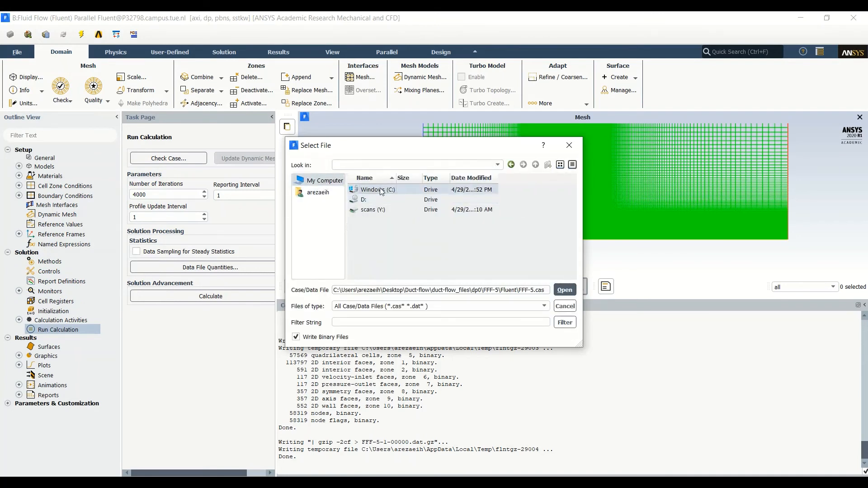
scroll(389, 228, "down", 1)
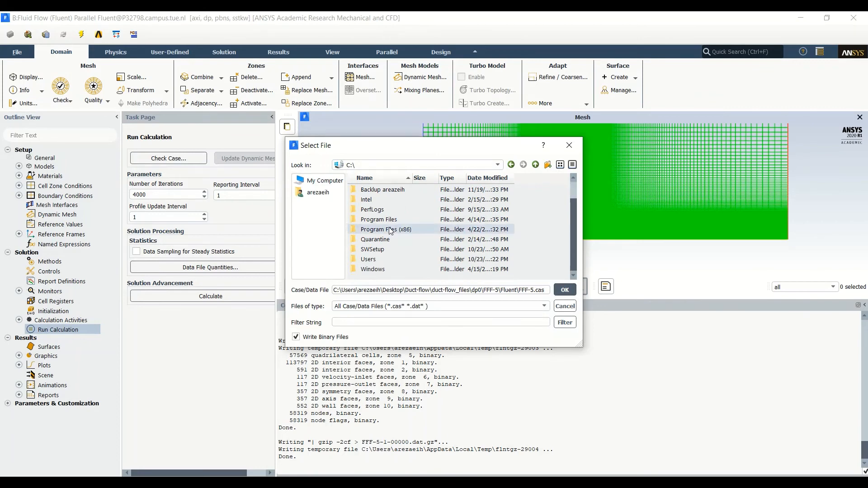
scroll(390, 230, "up", 1)
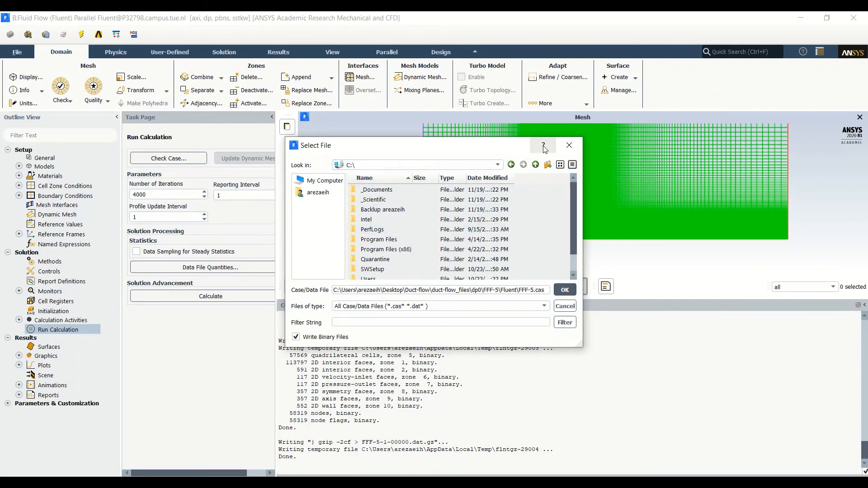
left_click(503, 165)
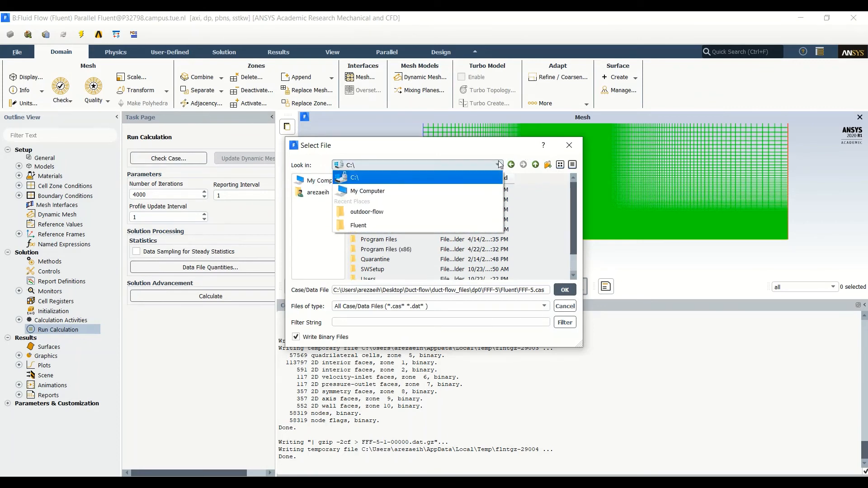
left_click(424, 212)
left_click(519, 215)
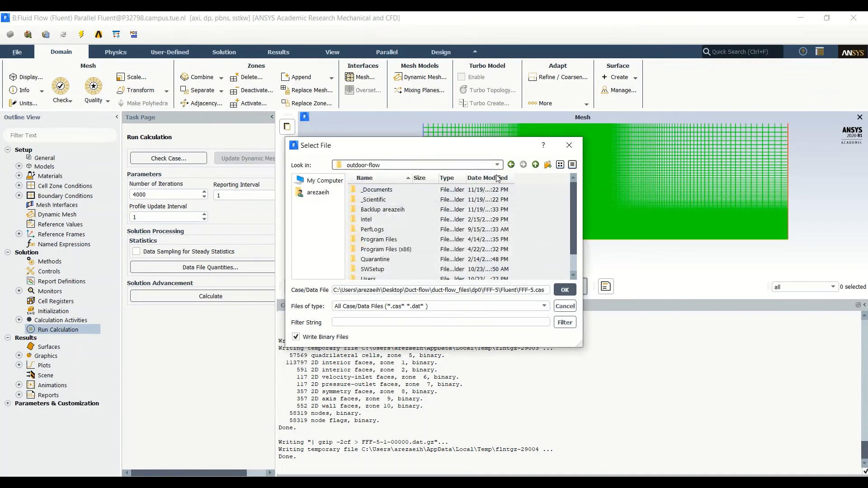
left_click(497, 165)
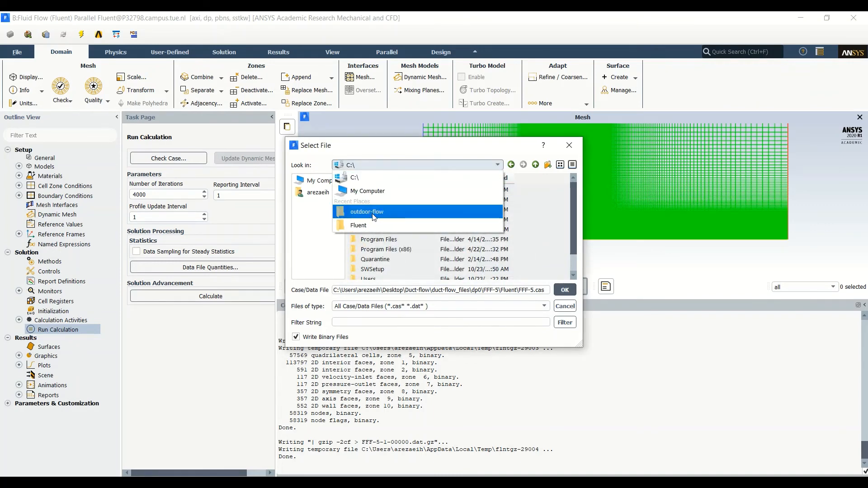
left_click(367, 191)
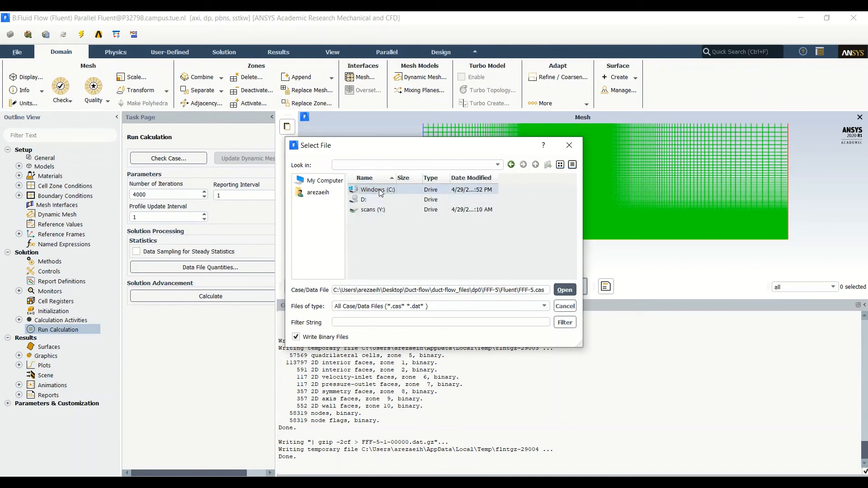
- Browse from the C: drive through the user's home folder to surfdrive\teaching as the save location
double_click(379, 190)
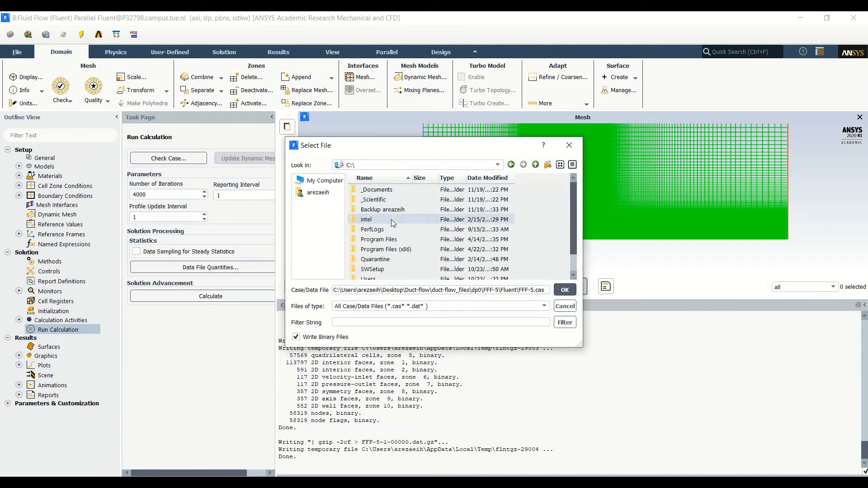
scroll(392, 219, "down", 1)
left_click(384, 258)
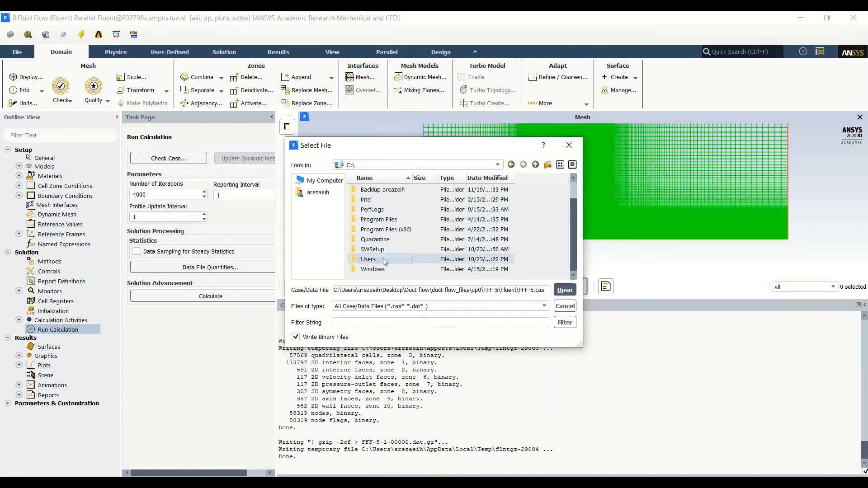
double_click(384, 258)
left_click(387, 199)
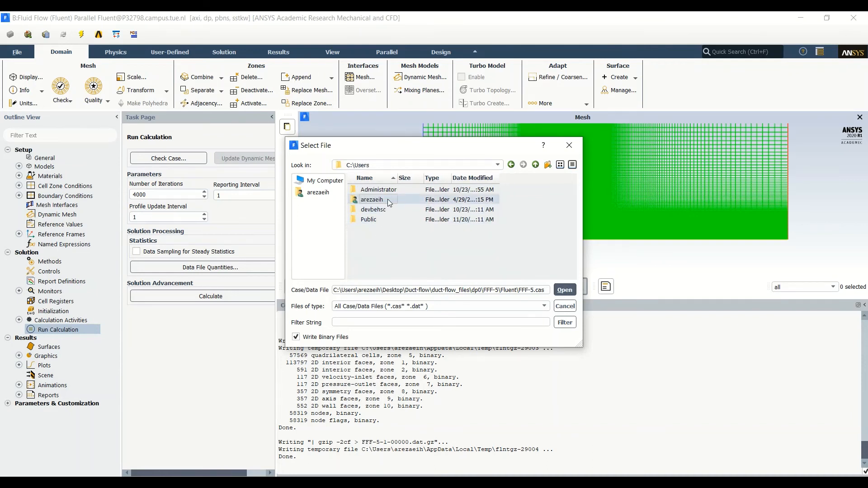
double_click(387, 199)
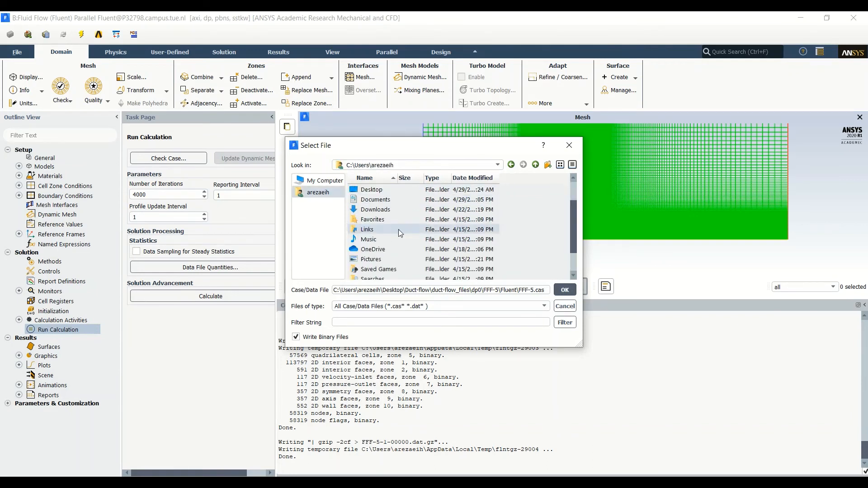
scroll(398, 230, "down", 2)
double_click(382, 259)
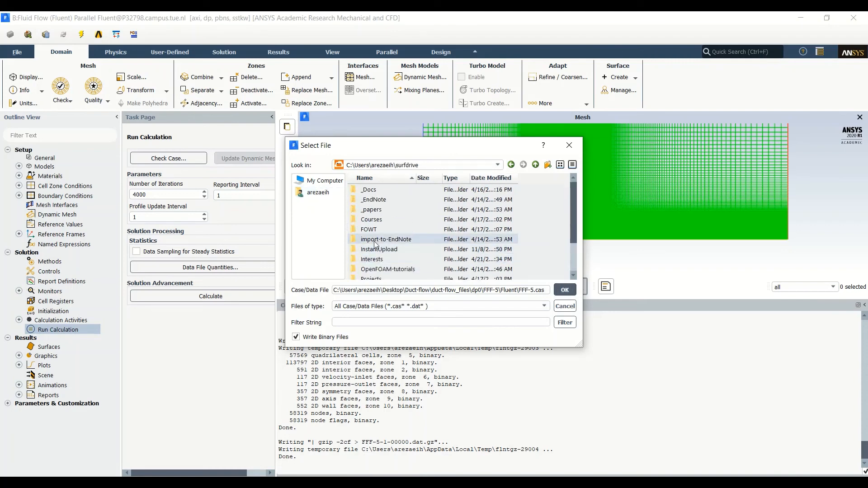
scroll(377, 249, "down", 2)
left_click(383, 268)
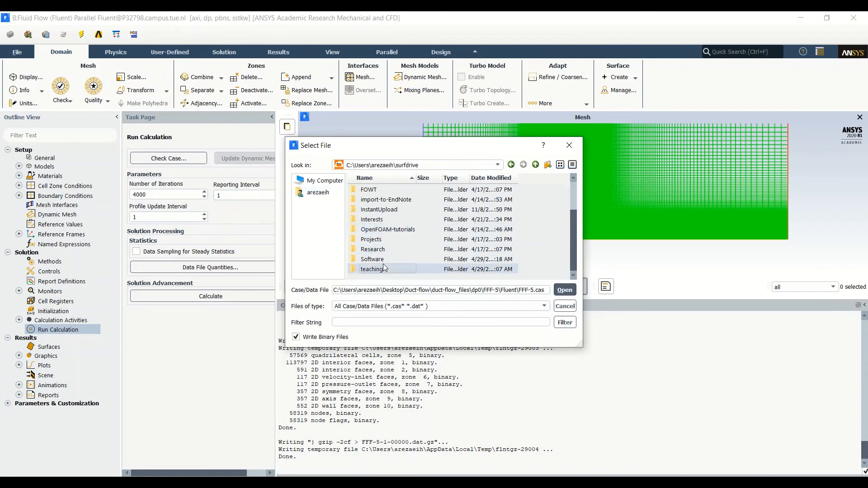
double_click(383, 268)
left_click(383, 213)
double_click(380, 210)
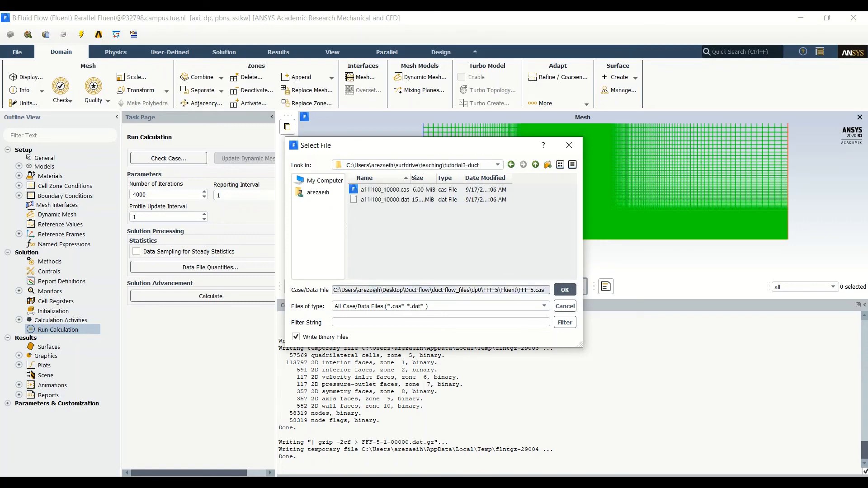
left_click(535, 165)
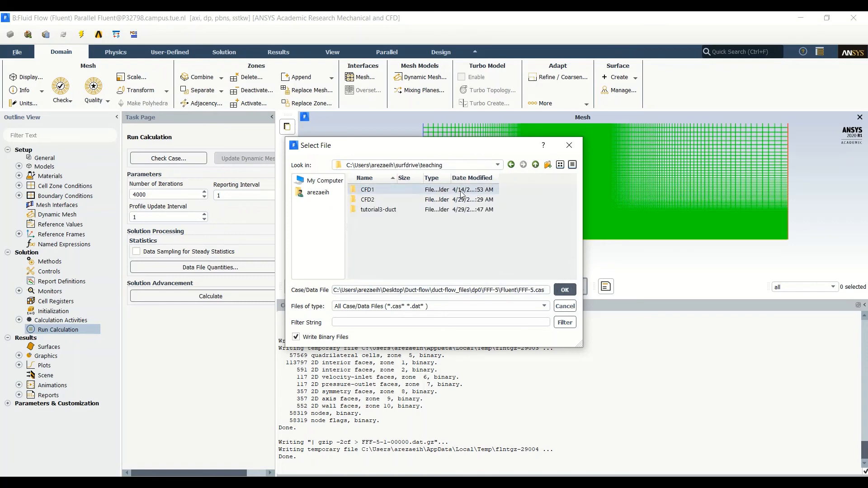
- Write the case and data files in the CFD2\duct-flow folder under the file name duct
double_click(369, 199)
left_click(380, 221)
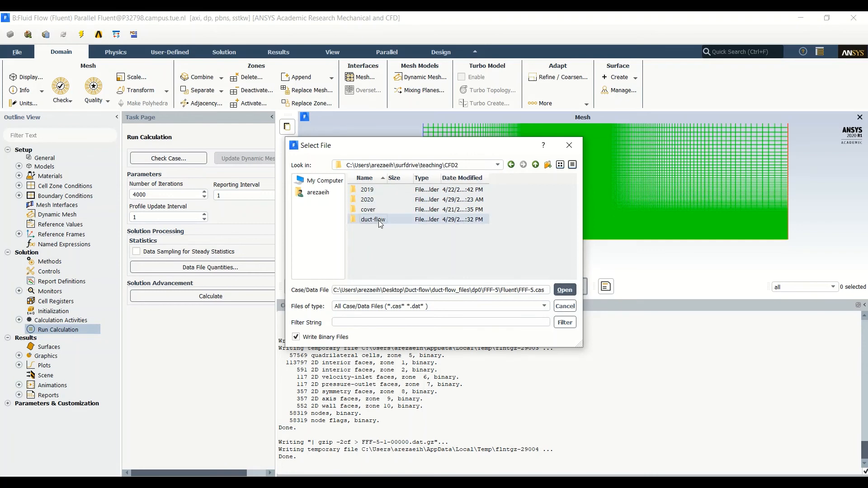
double_click(379, 221)
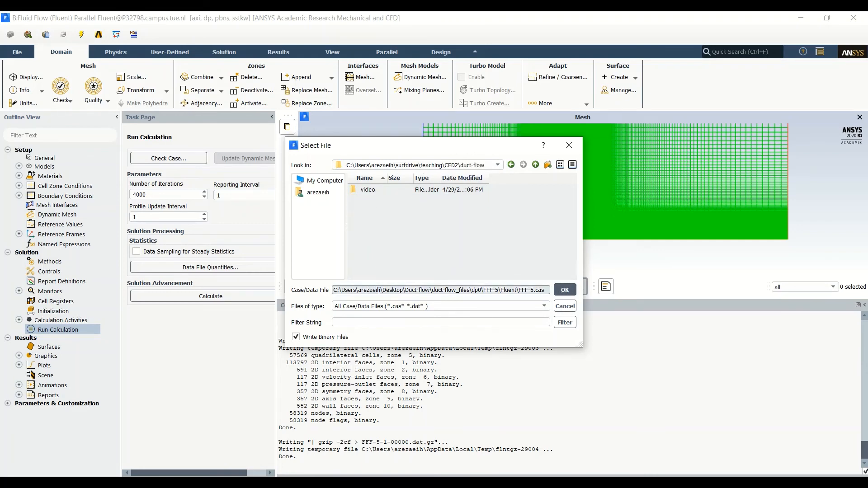
triple_click(379, 290)
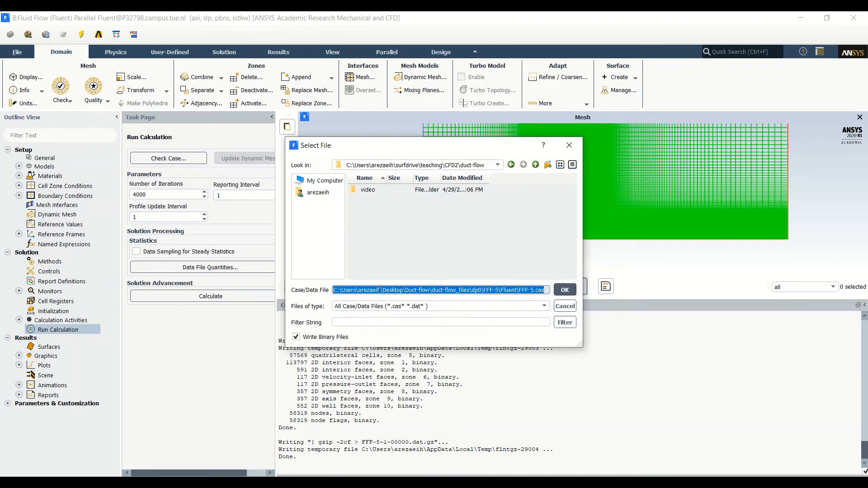
type("duct")
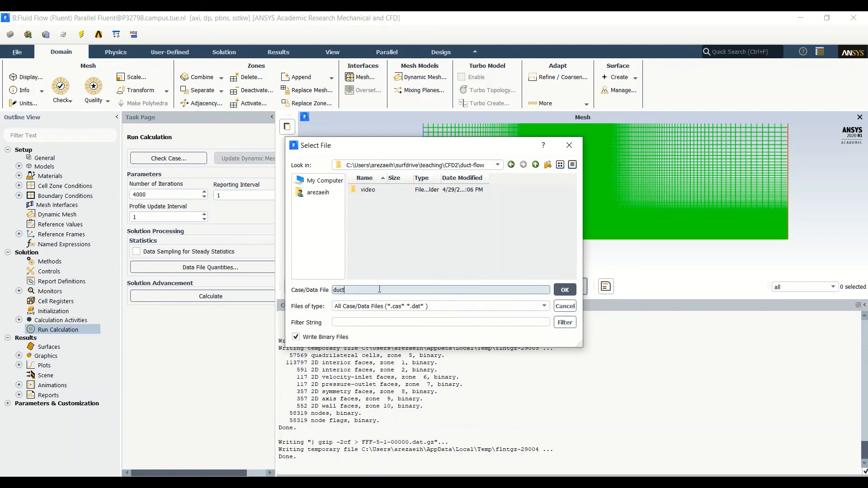
key("Return")
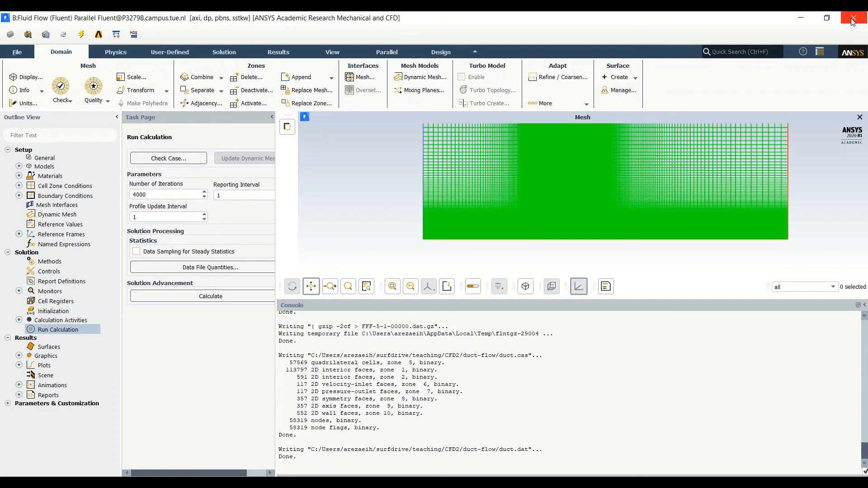
- Close Fluent and save the duct-flow project in Workbench
left_click(852, 21)
left_click(437, 258)
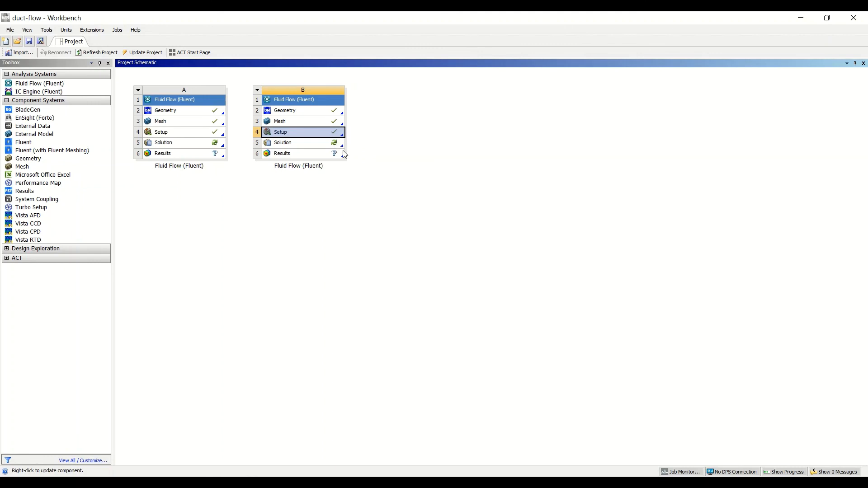
left_click(29, 41)
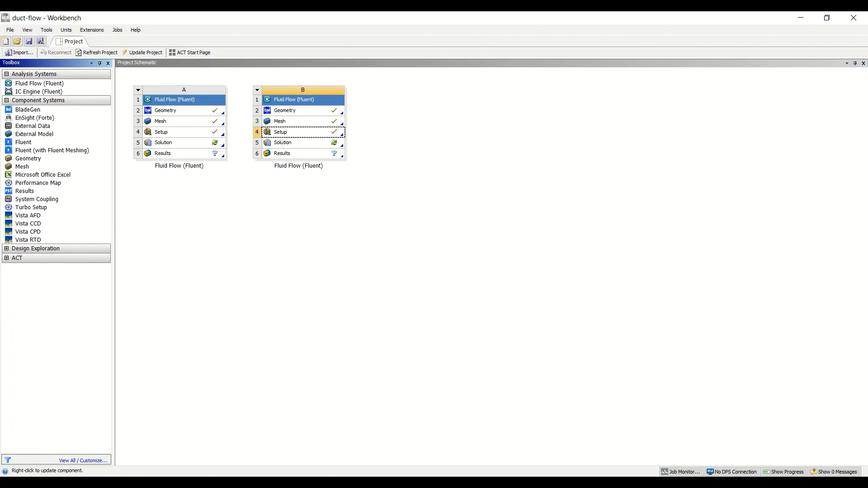
left_click(732, 475)
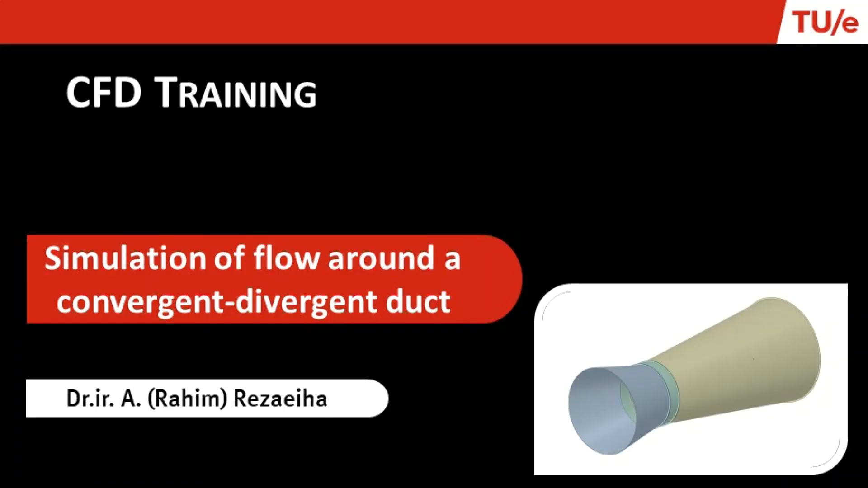